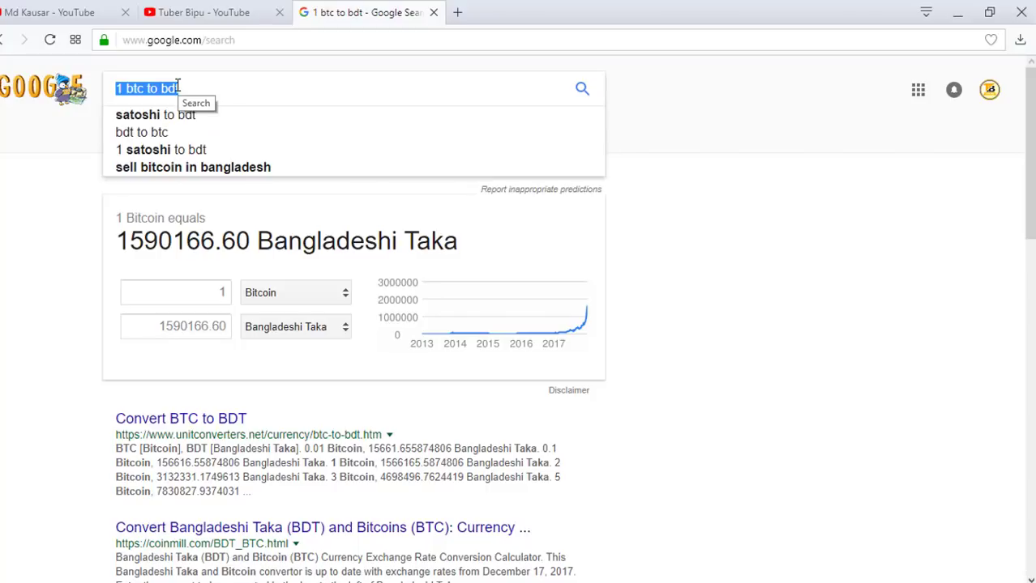
- Search Google for 'btc walet' and bring up link options on the Coinbase result
type("btc walet")
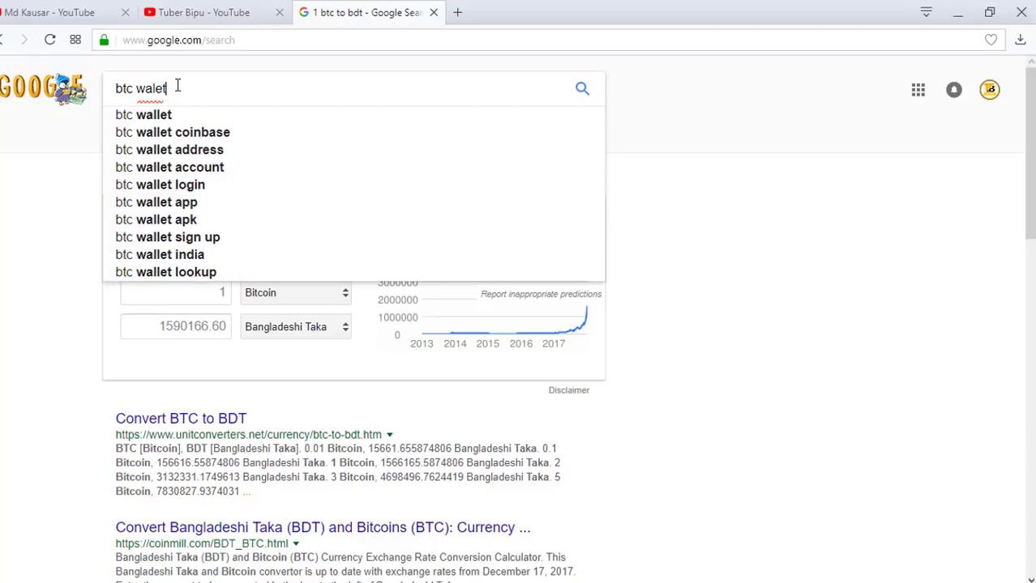
key("Return")
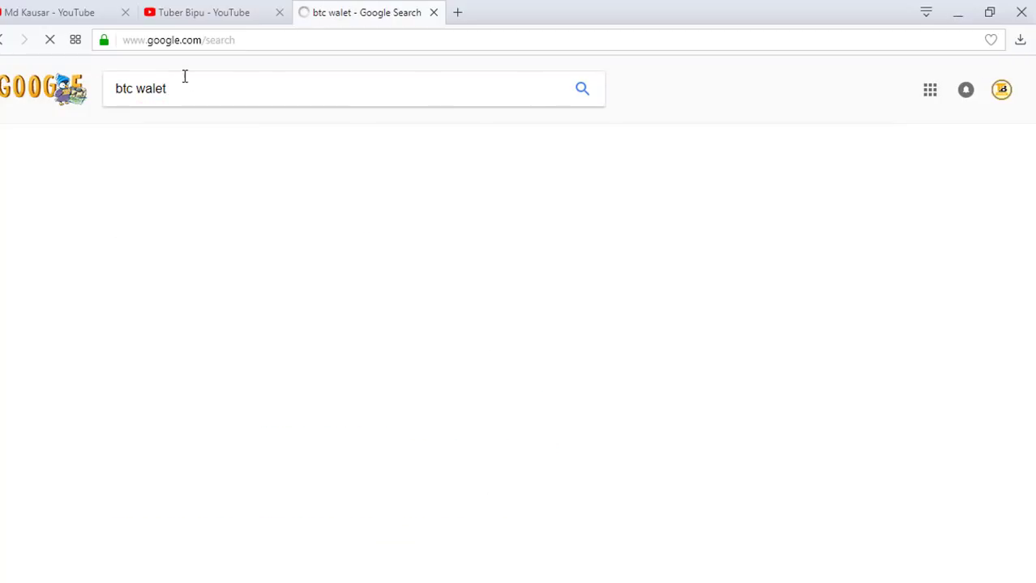
scroll(273, 278, "down", 1)
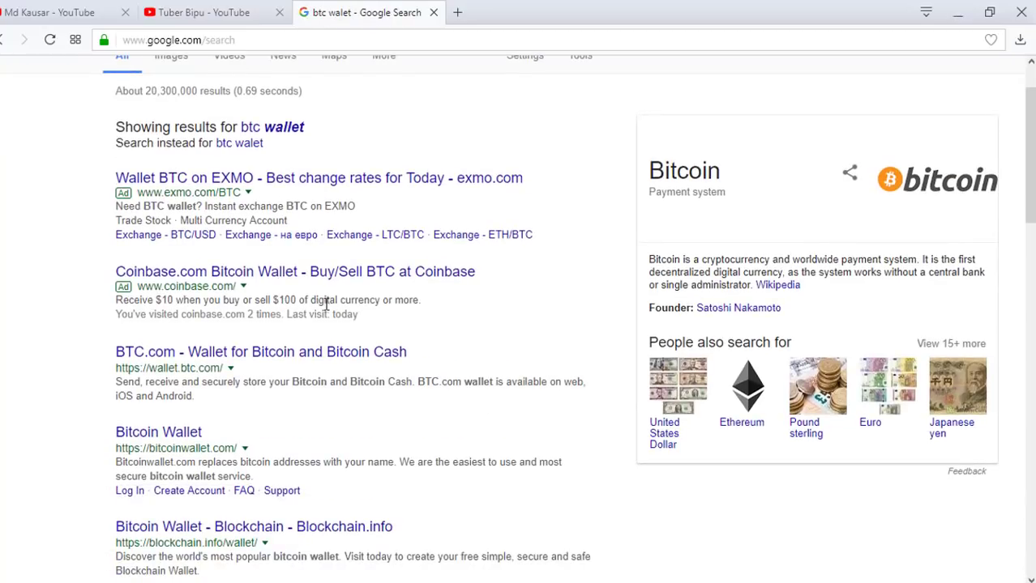
scroll(305, 293, "down", 2)
scroll(235, 235, "down", 3)
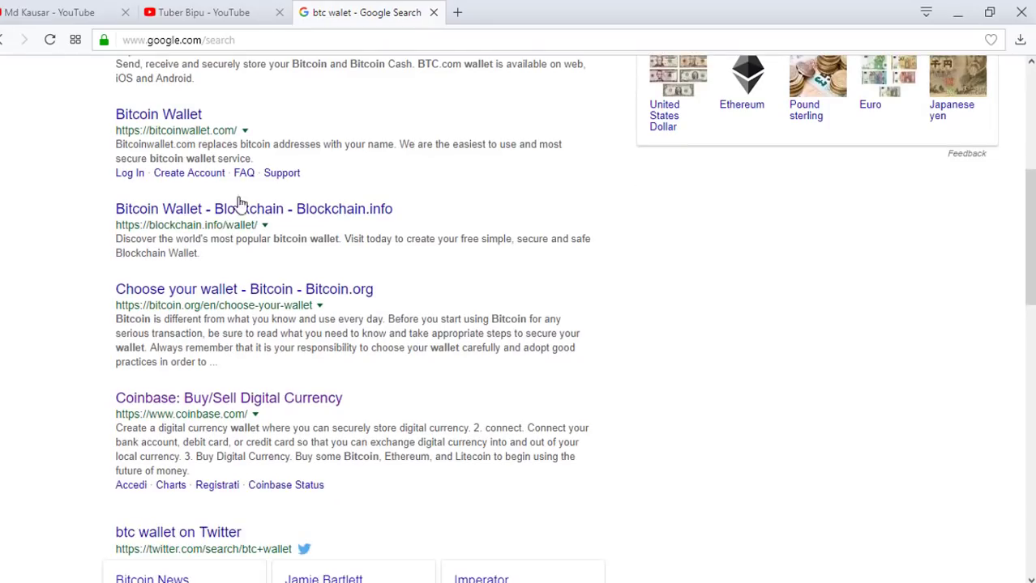
scroll(256, 352, "down", 2)
scroll(256, 352, "up", 6)
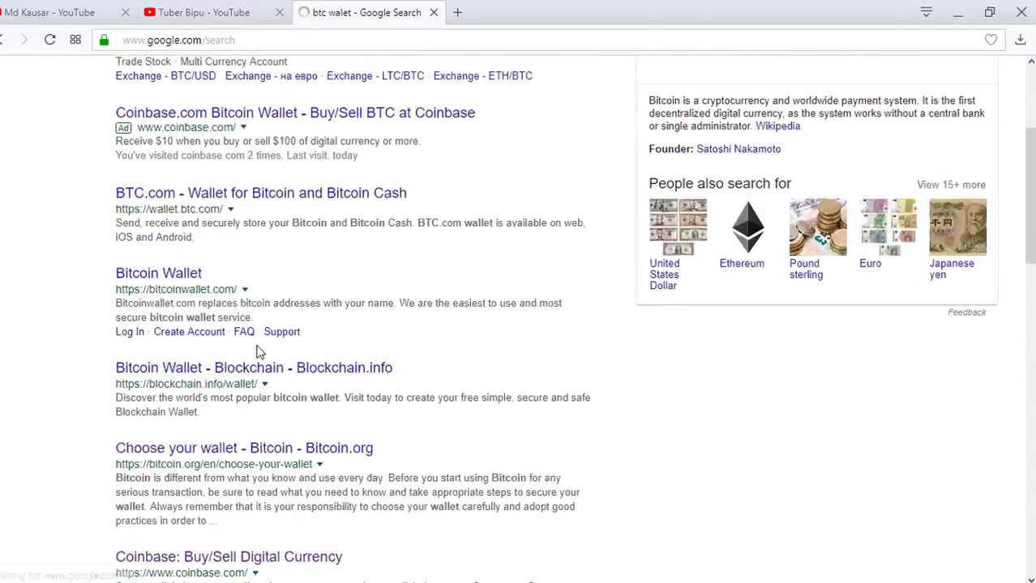
scroll(339, 288, "up", 1)
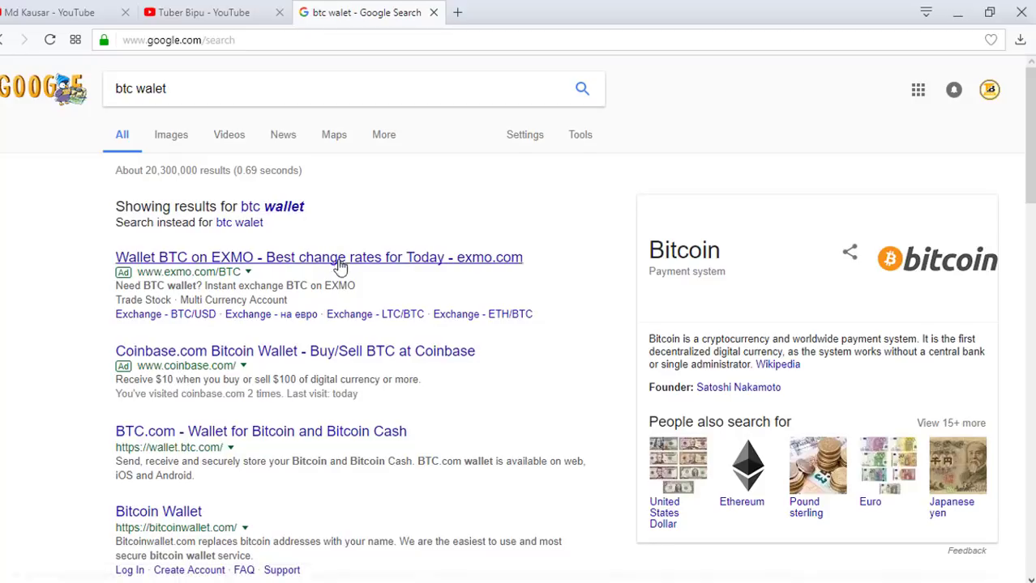
scroll(351, 293, "down", 2)
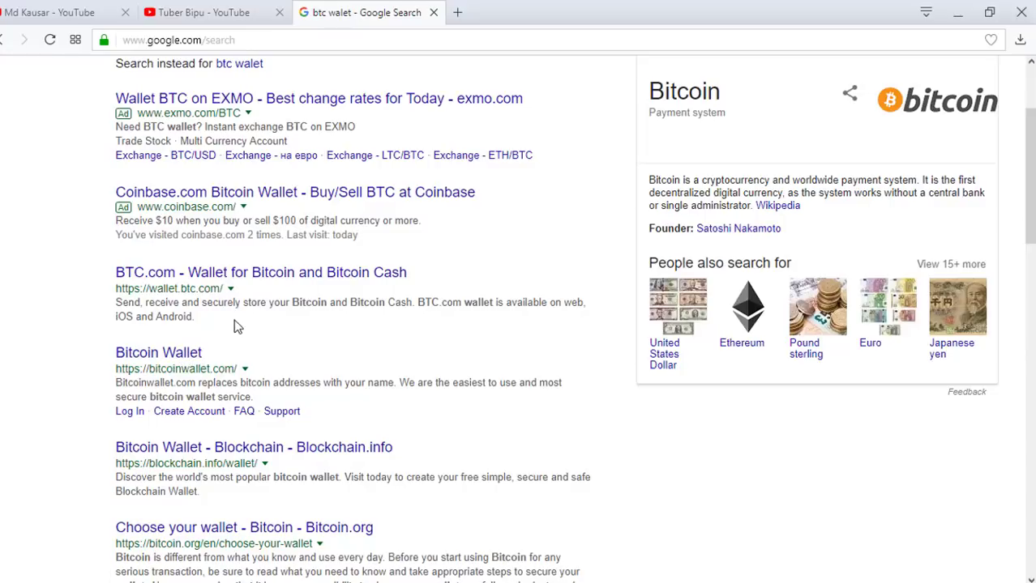
right_click(180, 197)
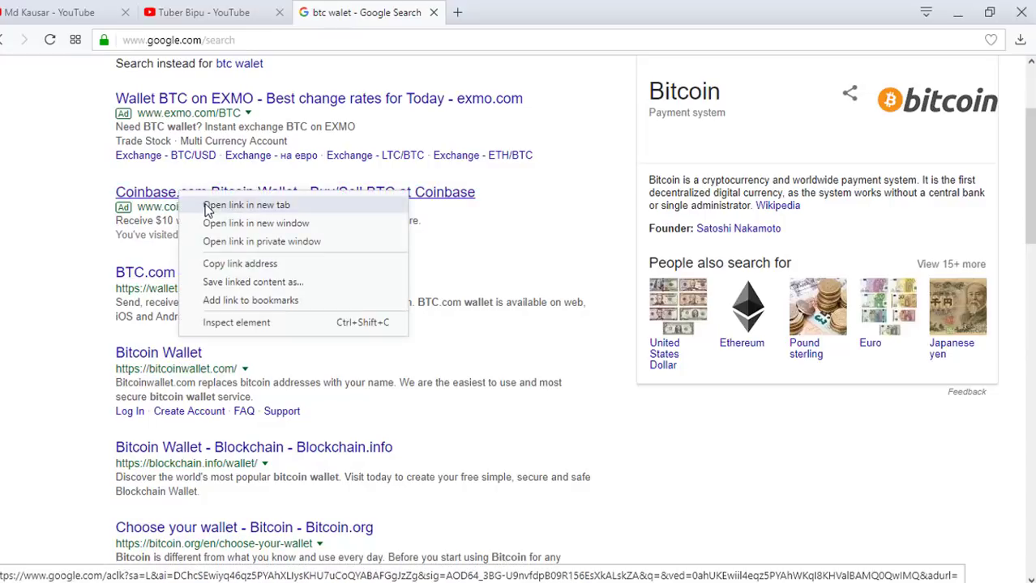
- Open the Coinbase result in a new tab and go to its Sign Up form
left_click(206, 203)
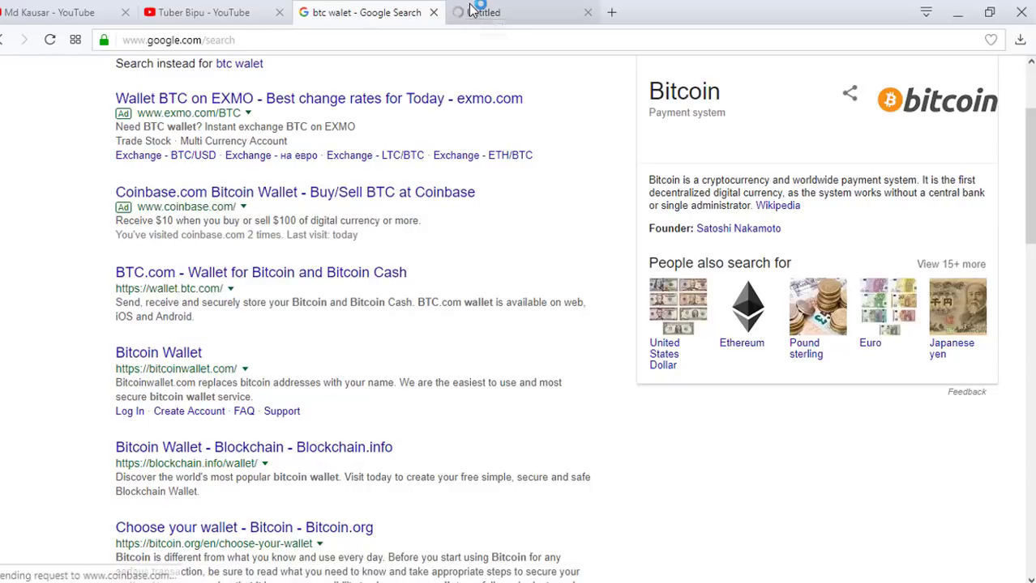
left_click(468, 9)
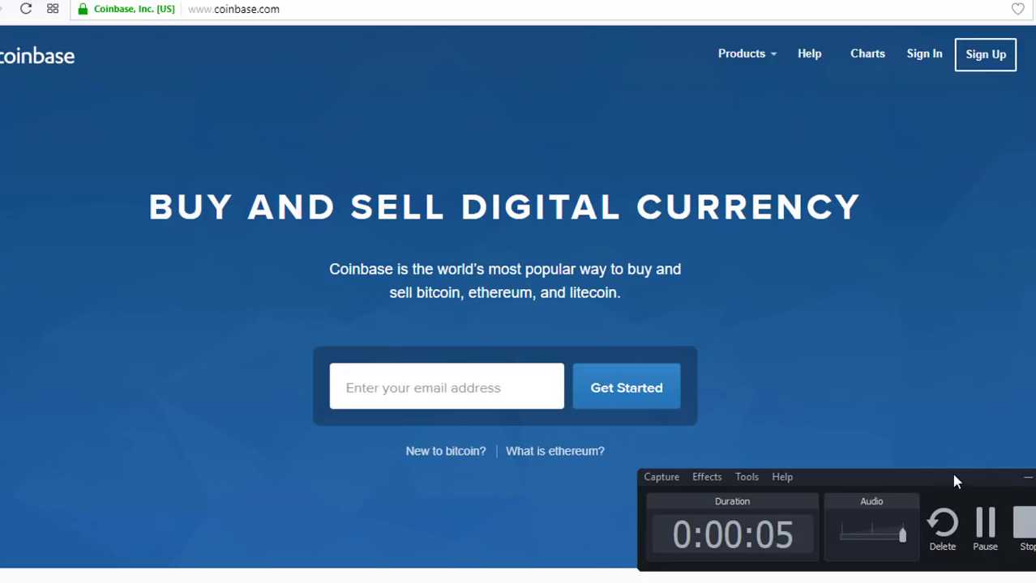
left_click(1026, 478)
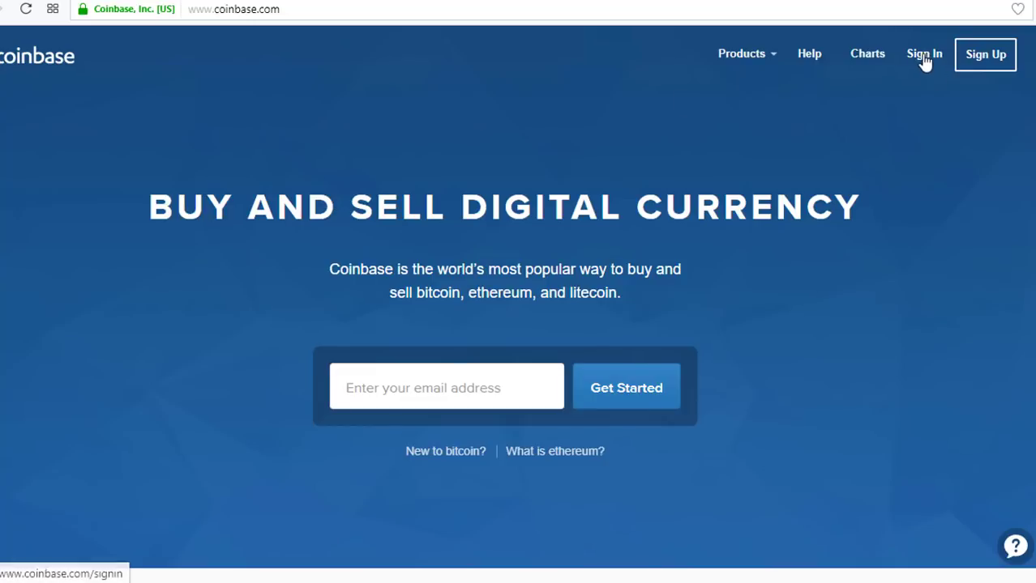
left_click(983, 69)
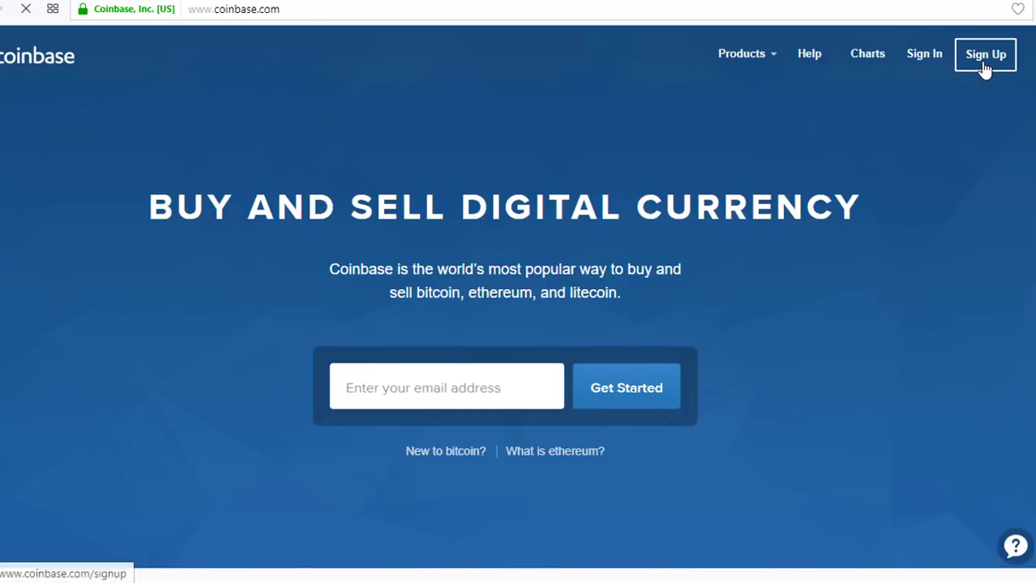
scroll(479, 253, "down", 1)
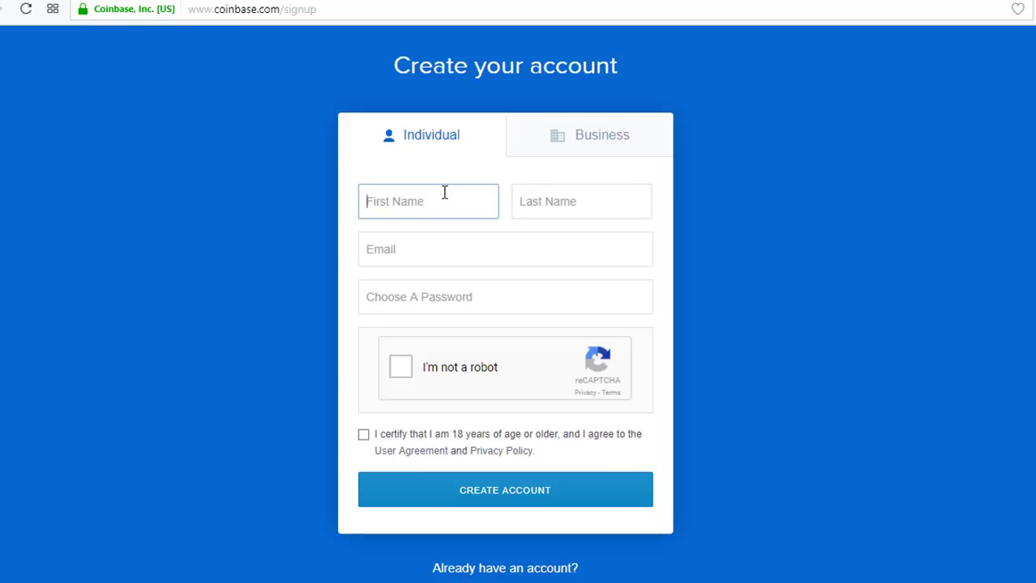
- Enter the first name and last name in the Individual sign-up form
type("md")
left_click(549, 203)
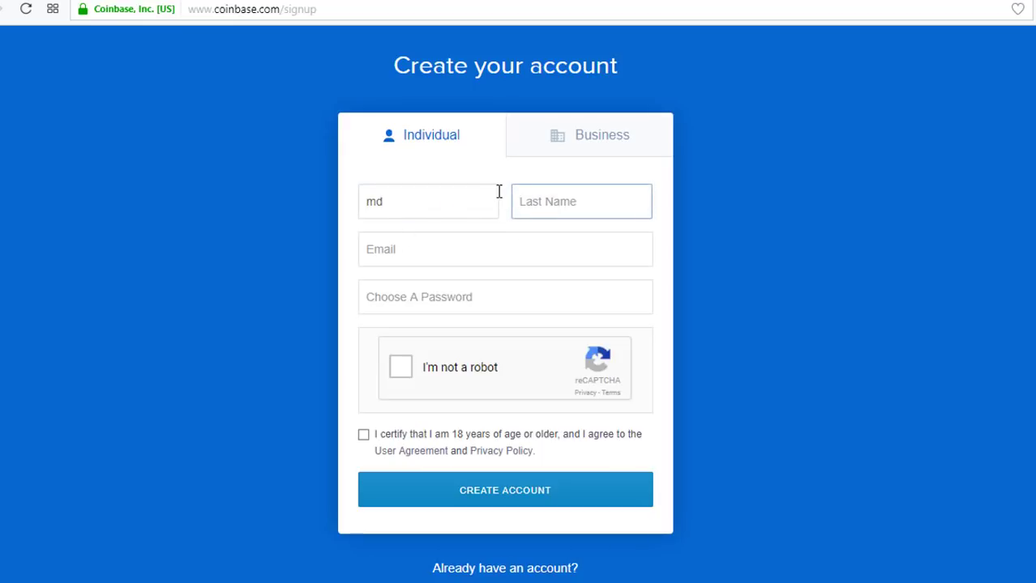
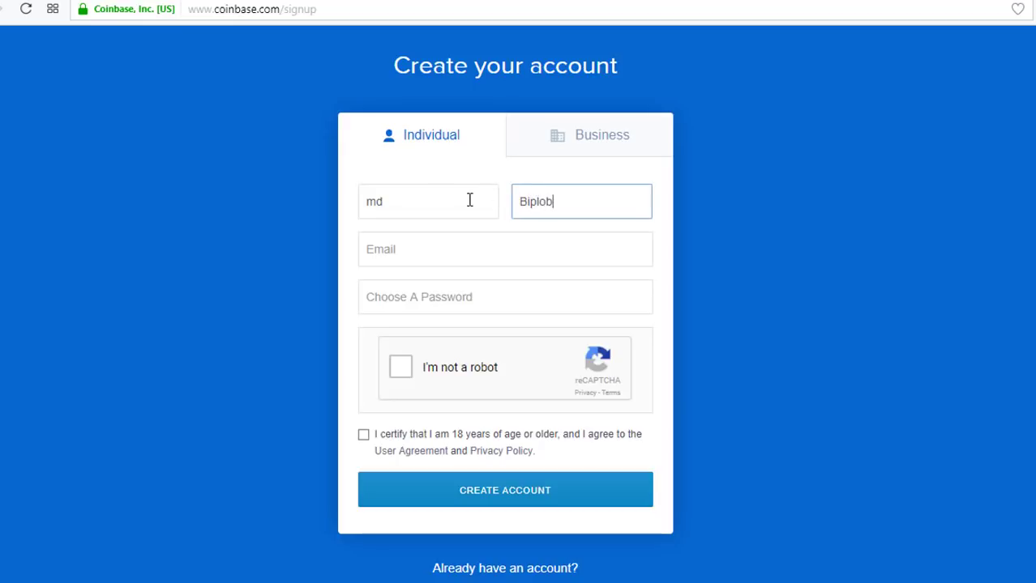
- Fill in the e-mail address and an account password rated Good
left_click(455, 241)
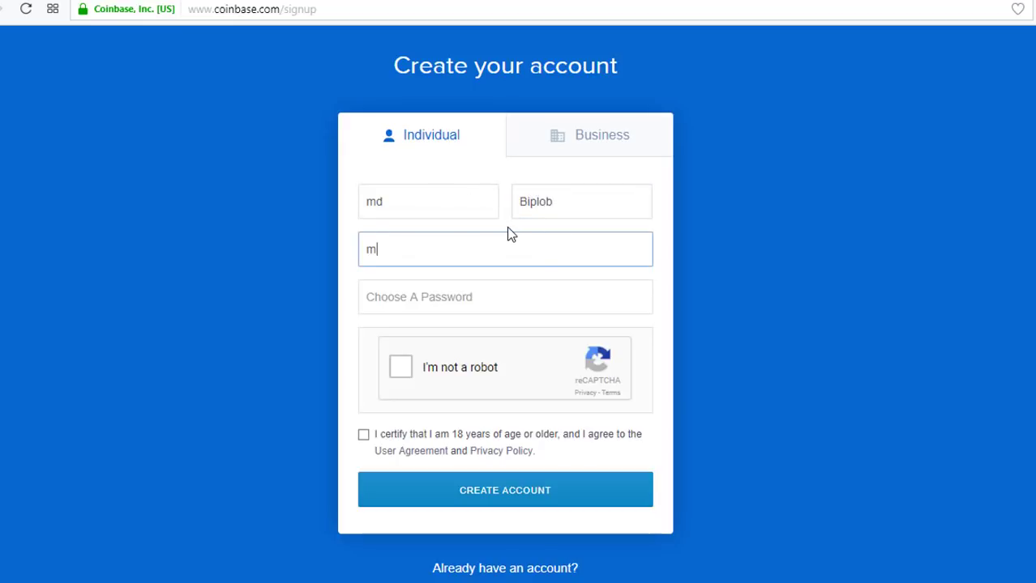
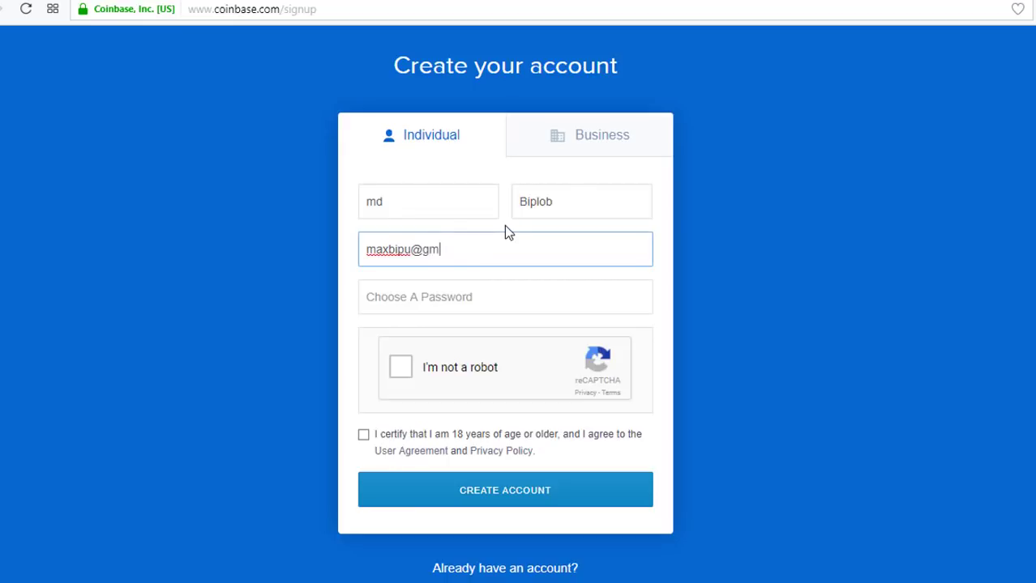
left_click(438, 293)
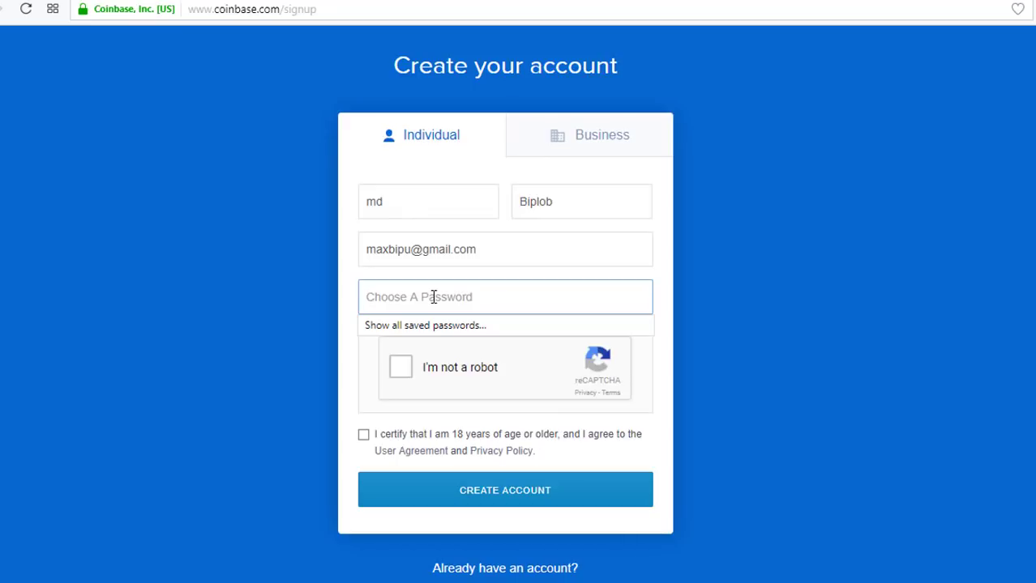
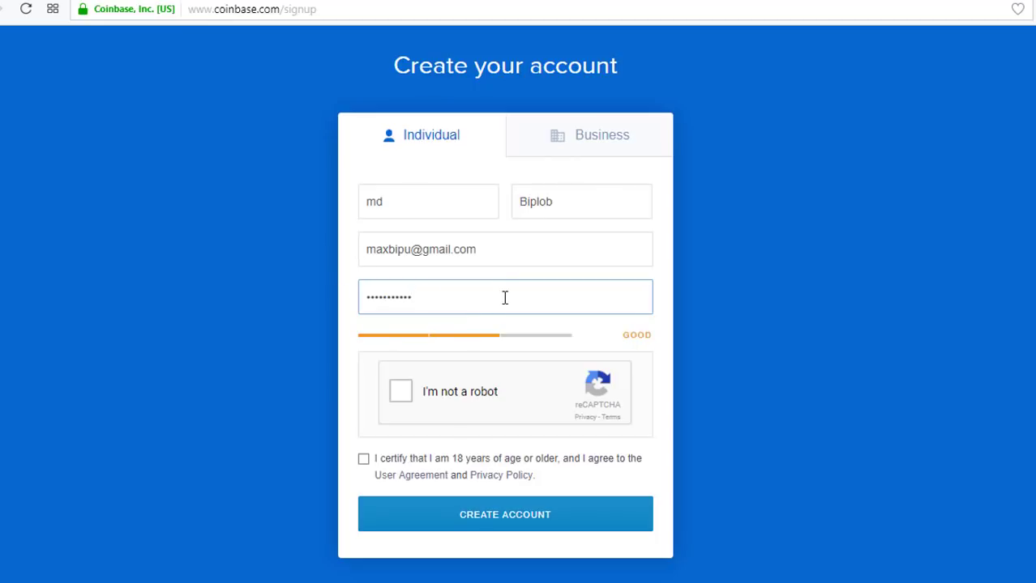
scroll(521, 328, "down", 2)
scroll(573, 294, "up", 2)
scroll(507, 273, "down", 2)
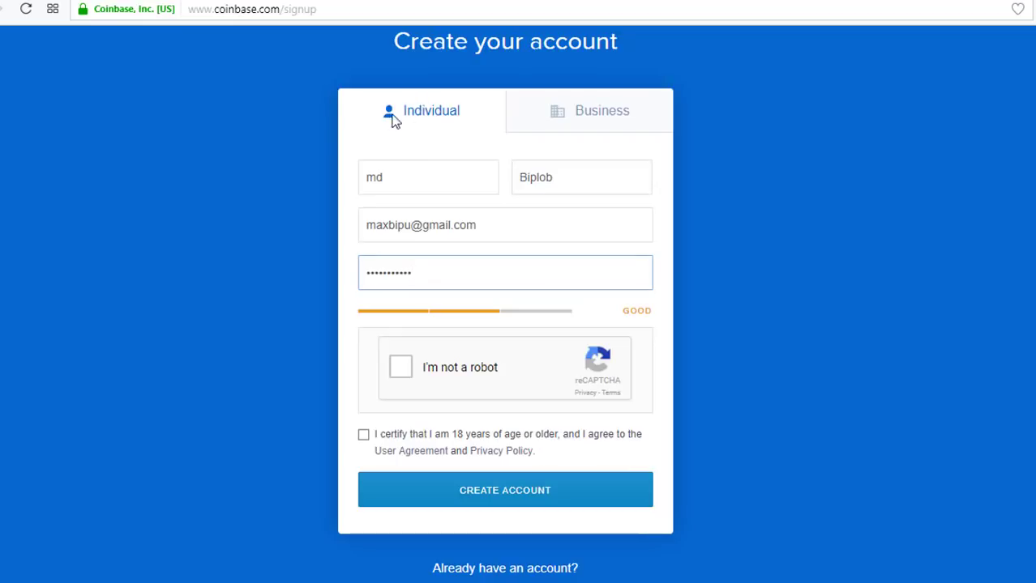
- Solve the reCAPTCHA by selecting the three store-front pictures and verifying
left_click_drag(401, 113, 470, 113)
left_click(470, 113)
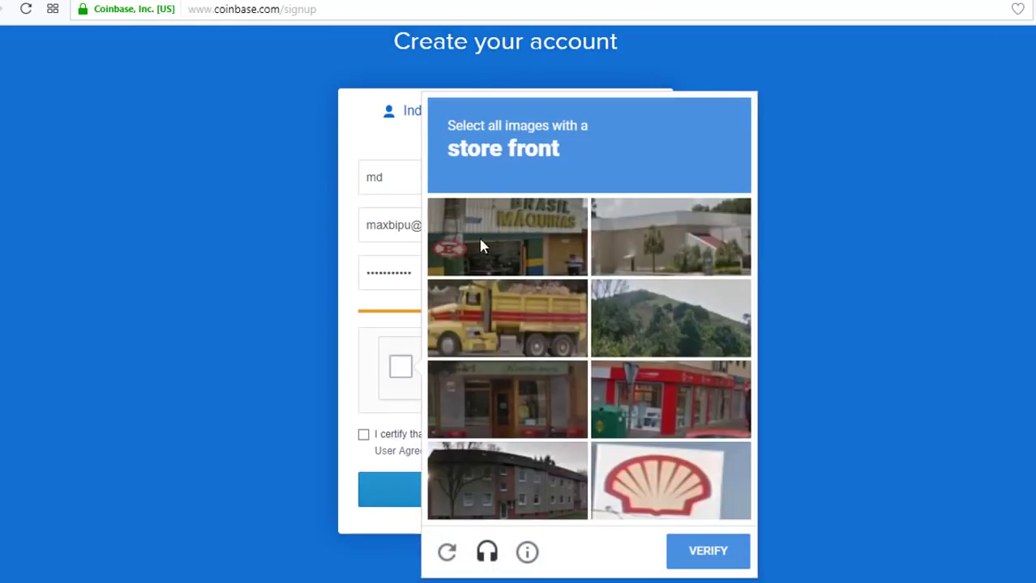
left_click_drag(444, 158, 576, 148)
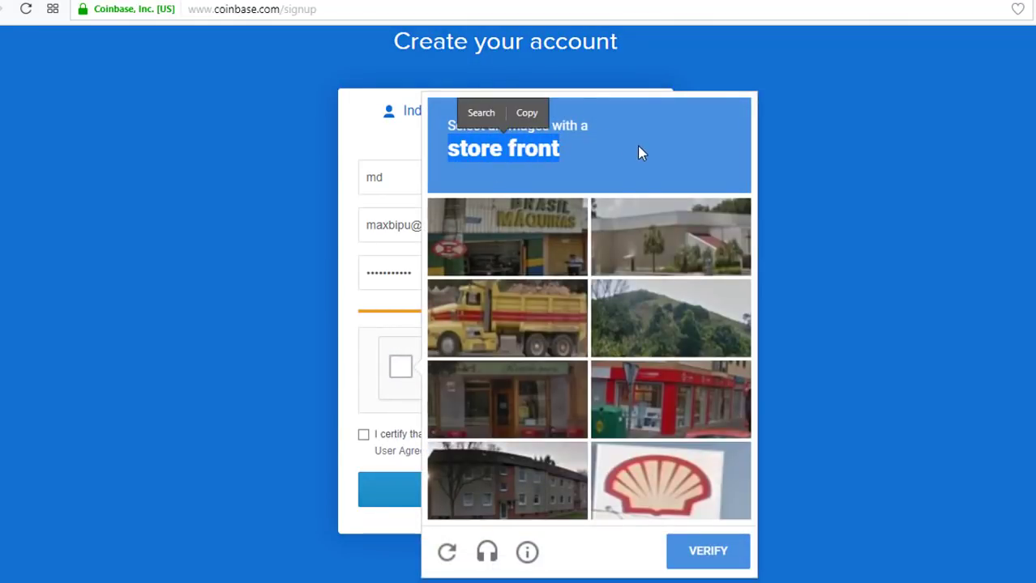
left_click(517, 233)
left_click(530, 386)
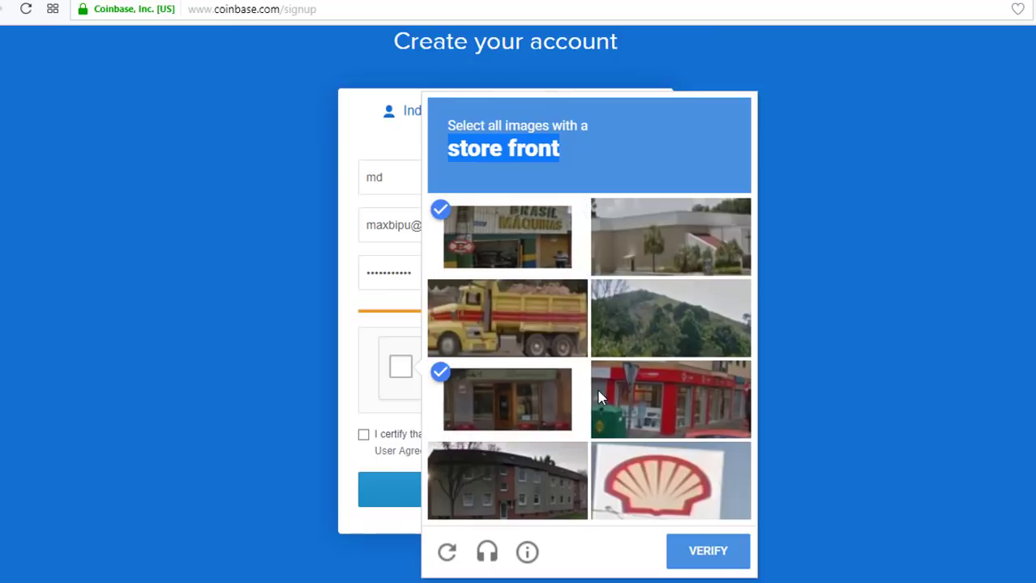
left_click(601, 401)
left_click(697, 549)
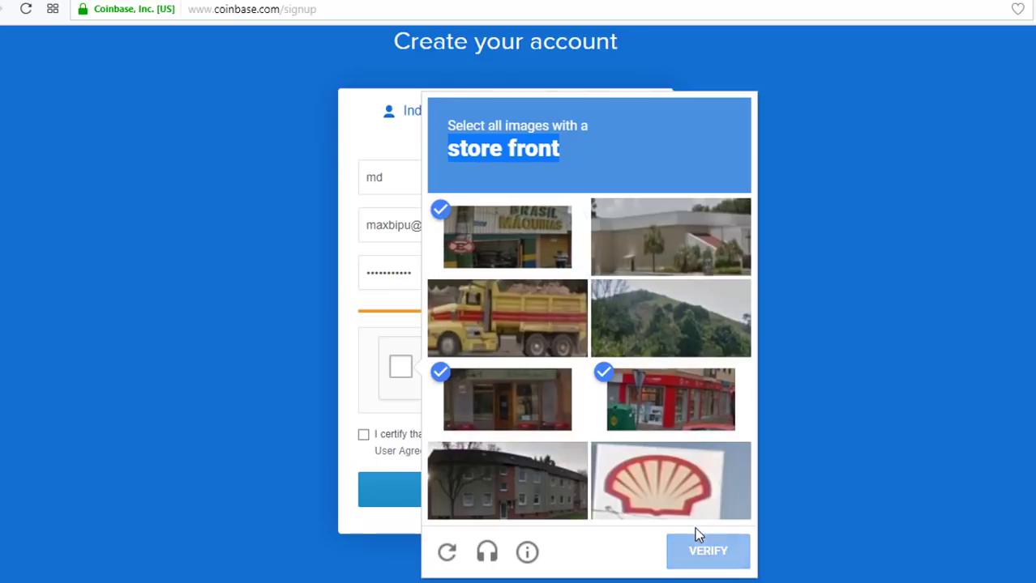
- Confirm being 18+ with accepted terms and create the Coinbase account
left_click(363, 435)
left_click(461, 495)
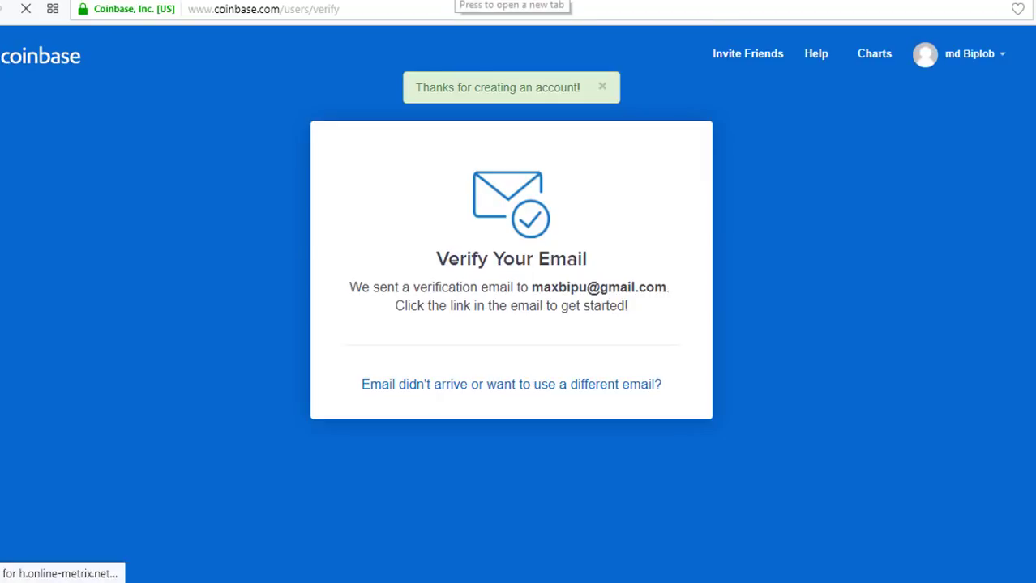
left_click(451, 1)
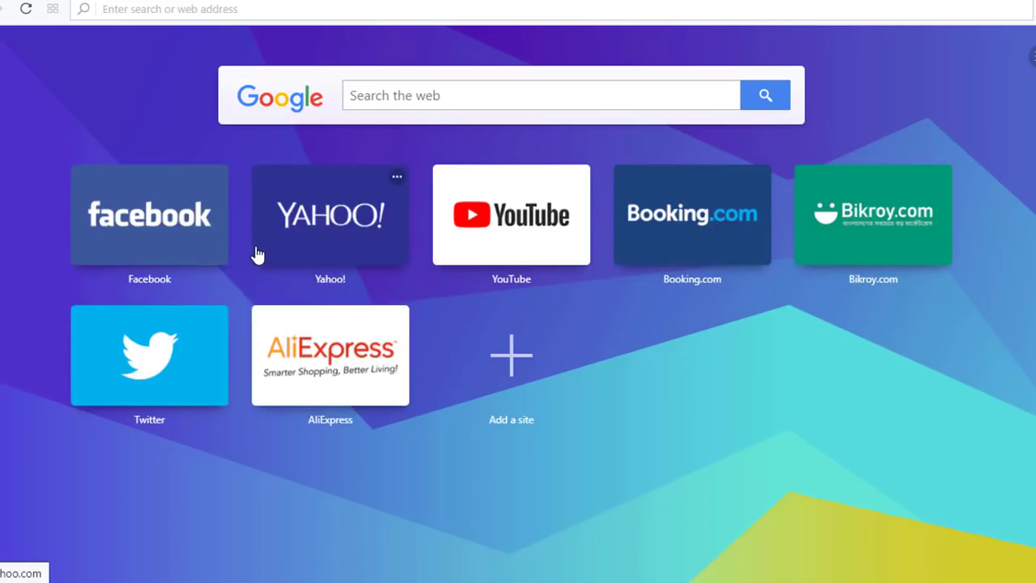
- Load mail.google.com in the new tab to show the Gmail inbox
left_click(196, 16)
type("mail")
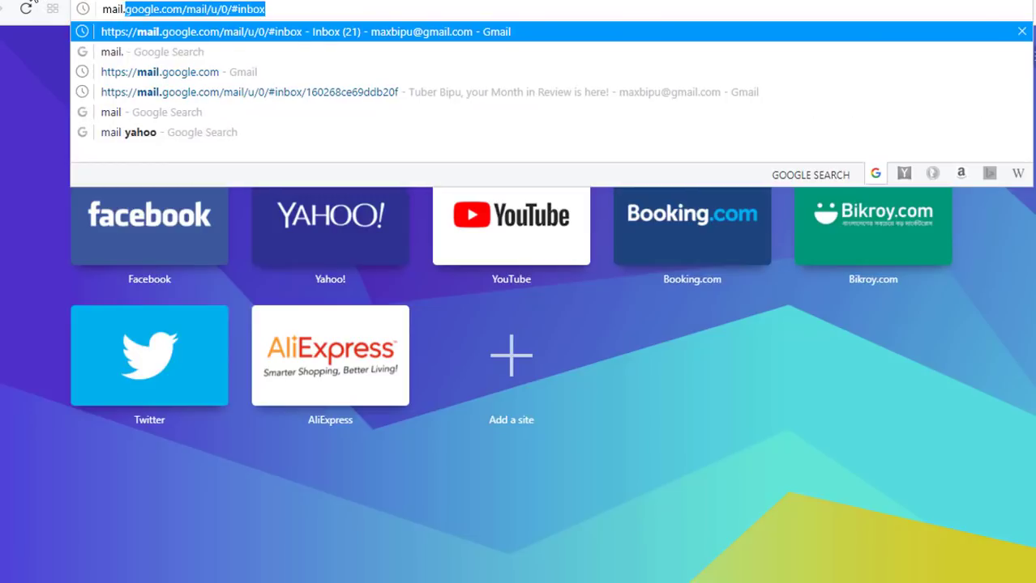
type(".com")
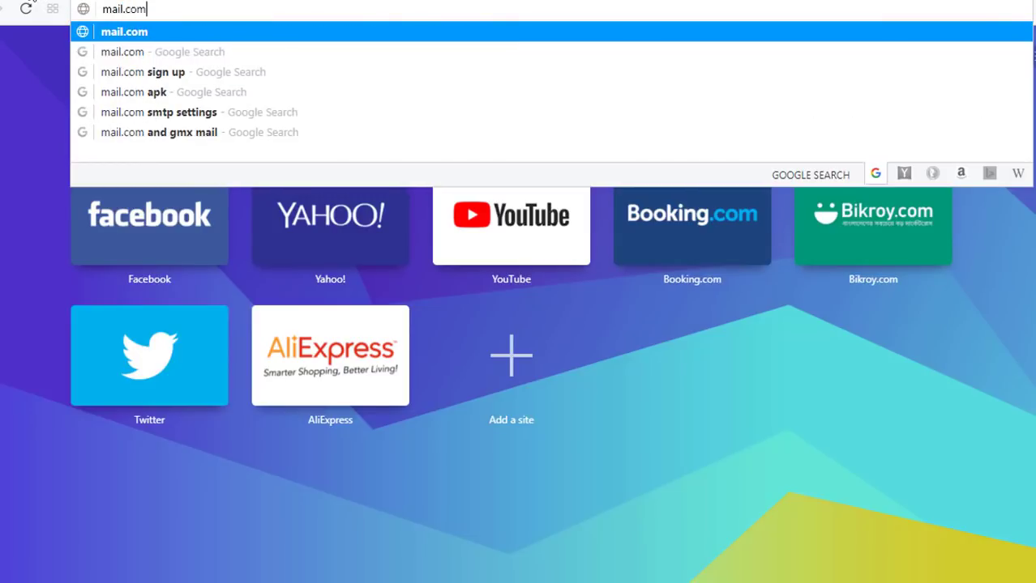
key("BackSpace")
key("BackSpace")
key("BackSpace")
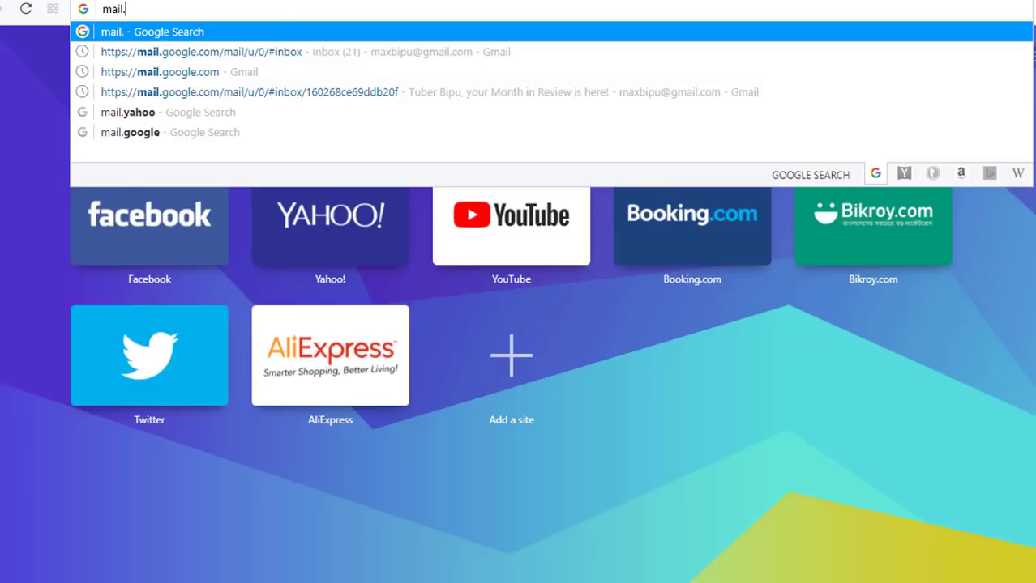
type("google.com")
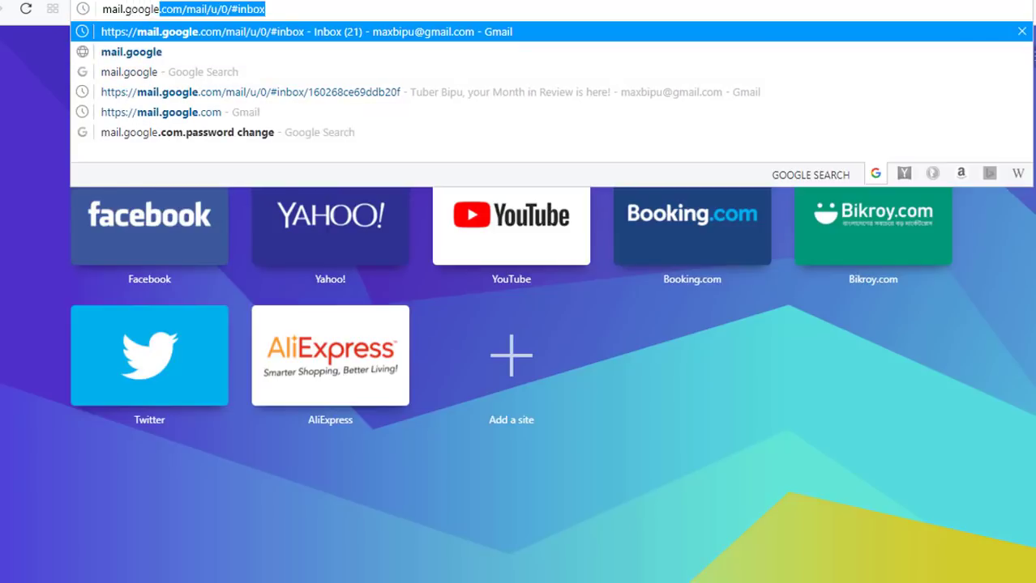
key("Delete")
key("Return")
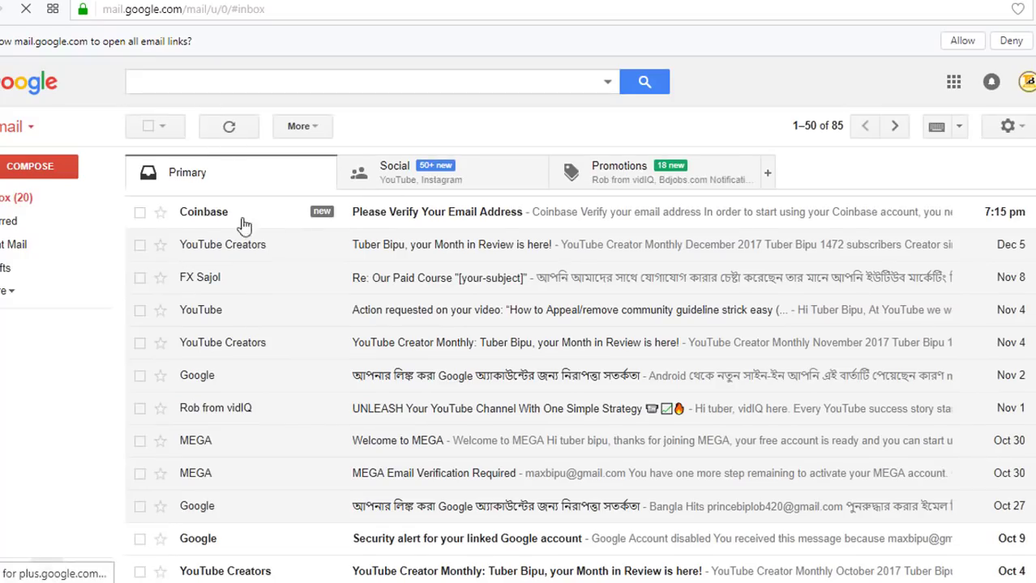
- Open Coinbase's 'Please Verify Your Email Address' email and use its Verify Email Address button
left_click(371, 217)
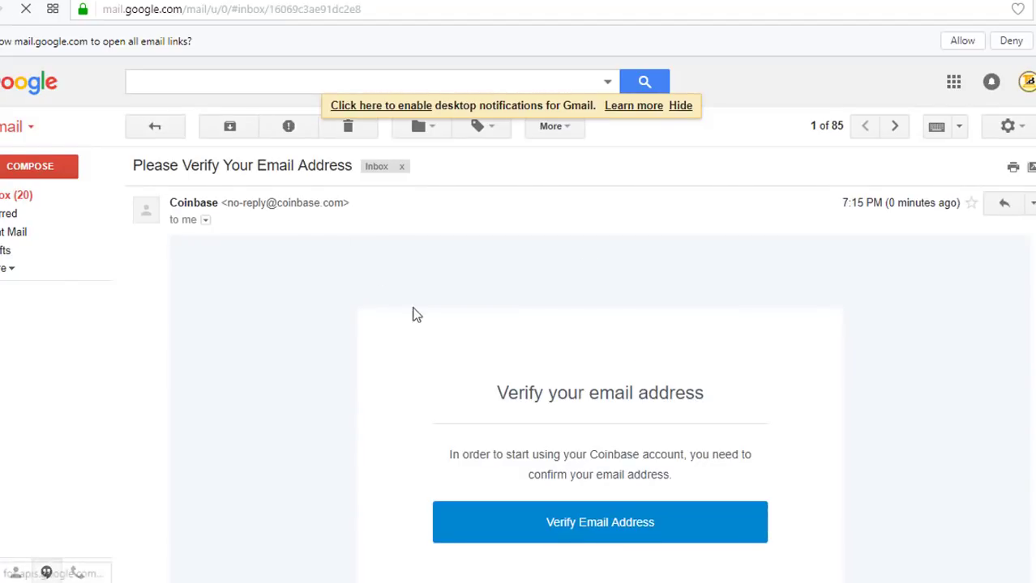
scroll(559, 282, "down", 3)
left_click(561, 335)
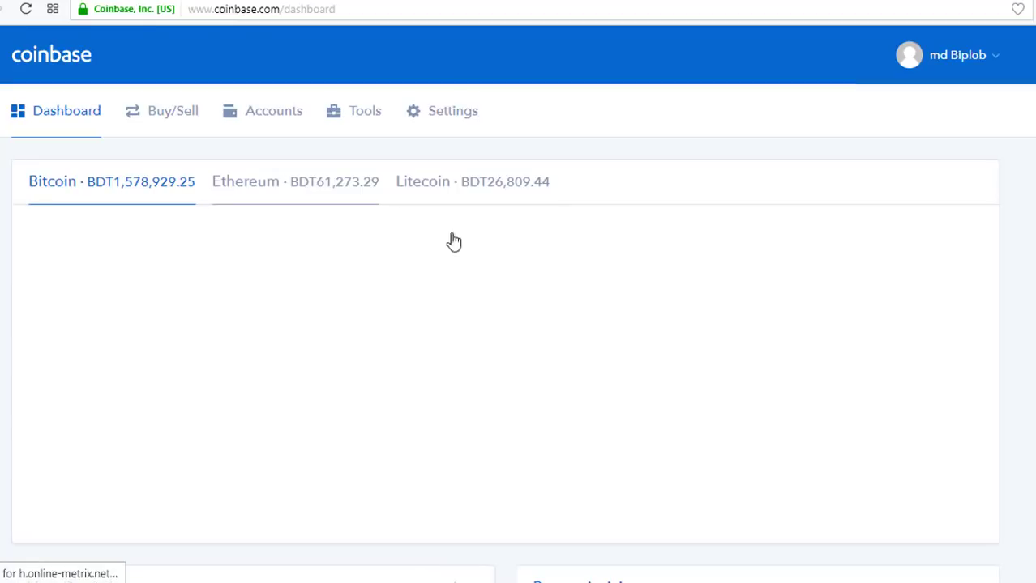
- Choose Settings from the account name menu at the dashboard's top right
scroll(388, 271, "down", 1)
scroll(404, 284, "up", 1)
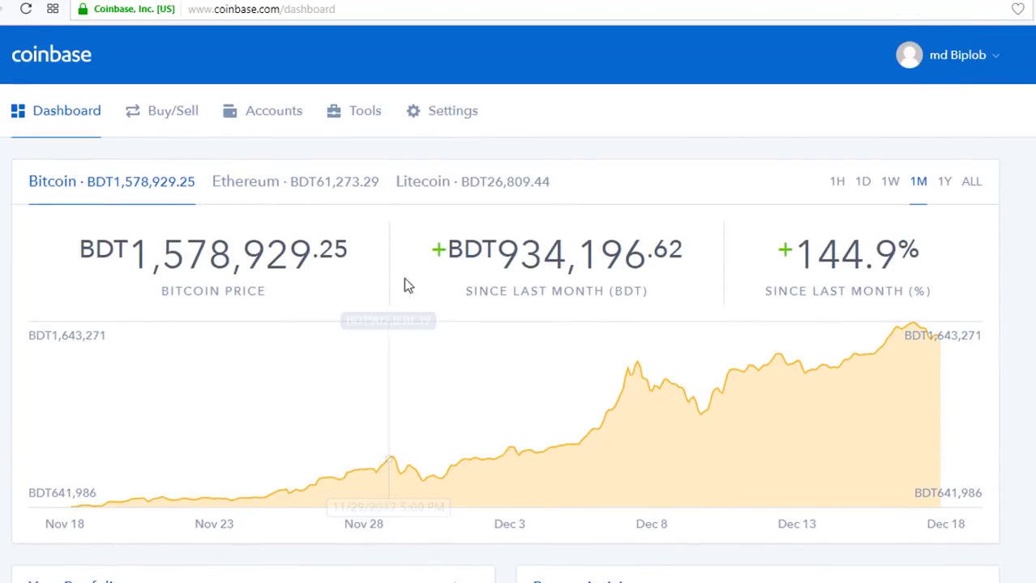
left_click_drag(162, 257, 282, 249)
left_click(300, 256)
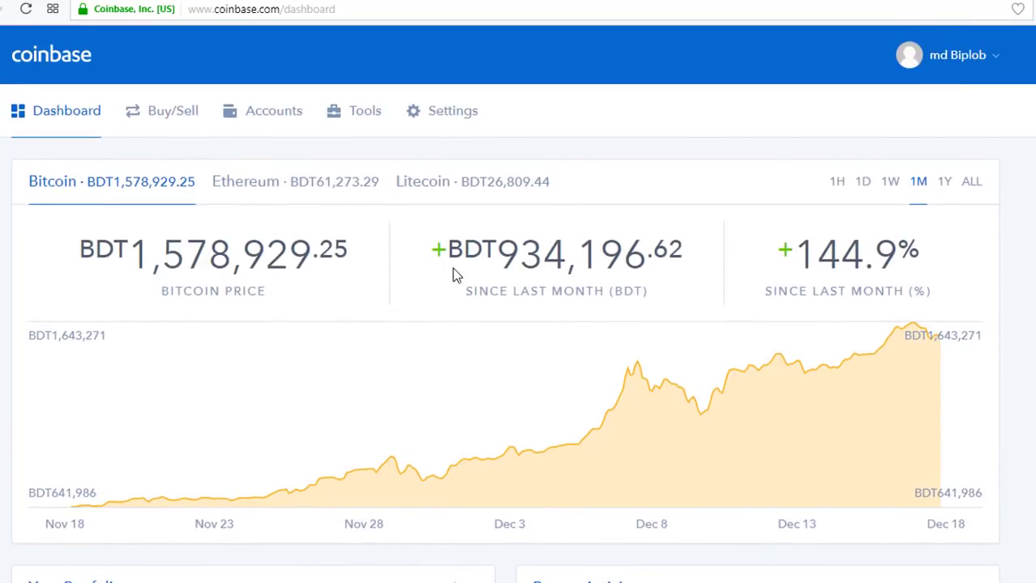
left_click_drag(518, 253, 604, 257)
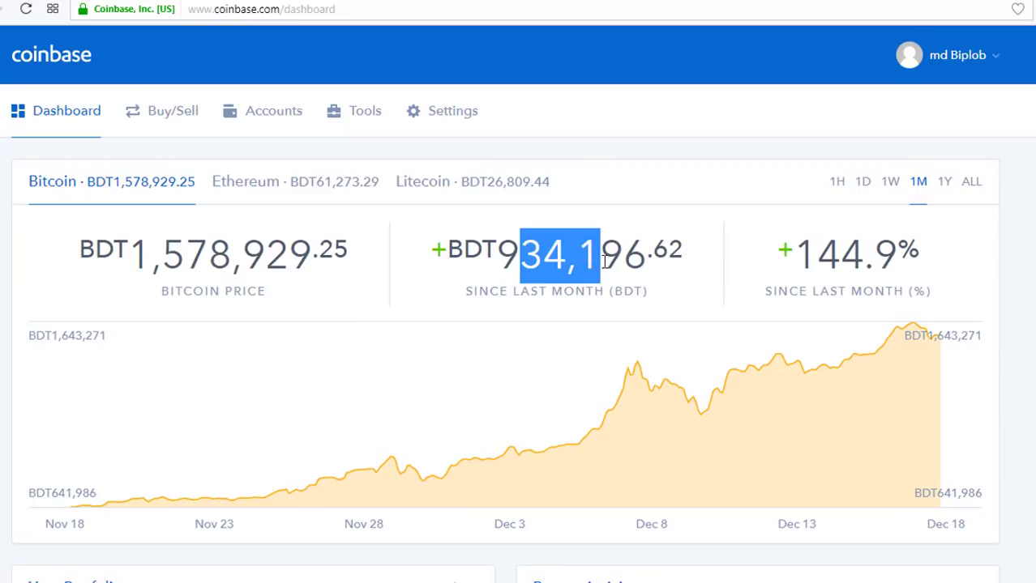
left_click(679, 278)
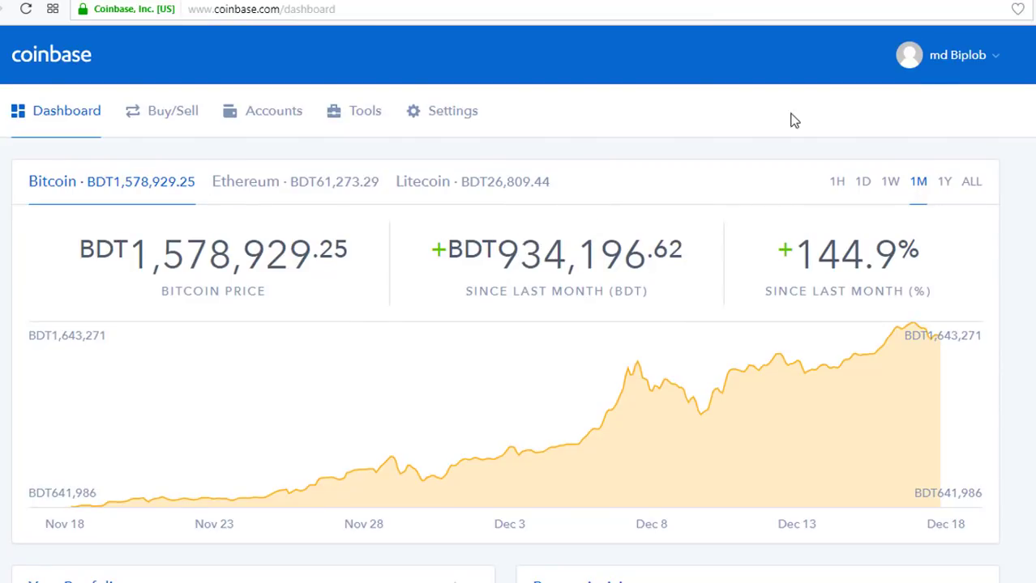
left_click(957, 57)
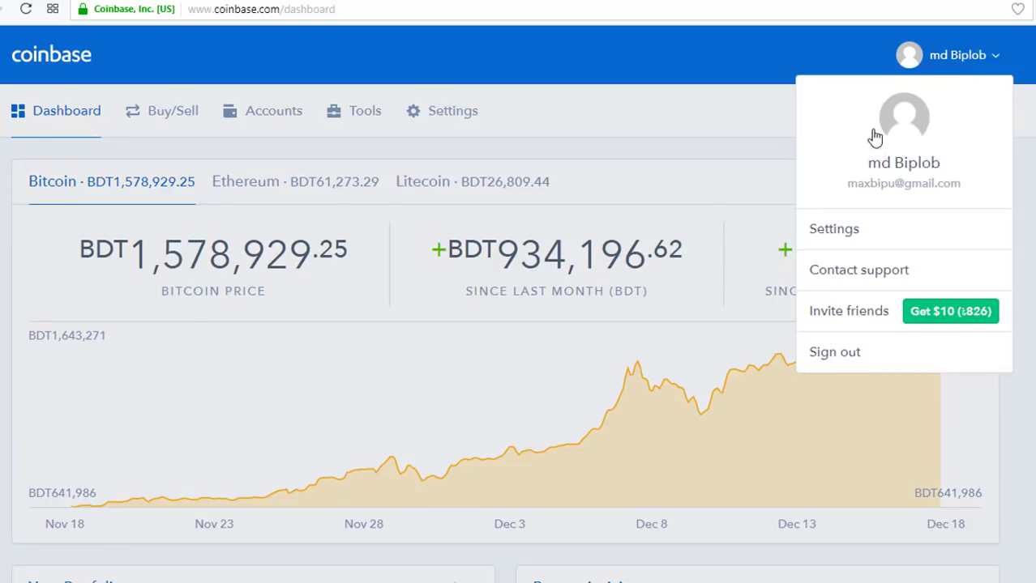
left_click(842, 236)
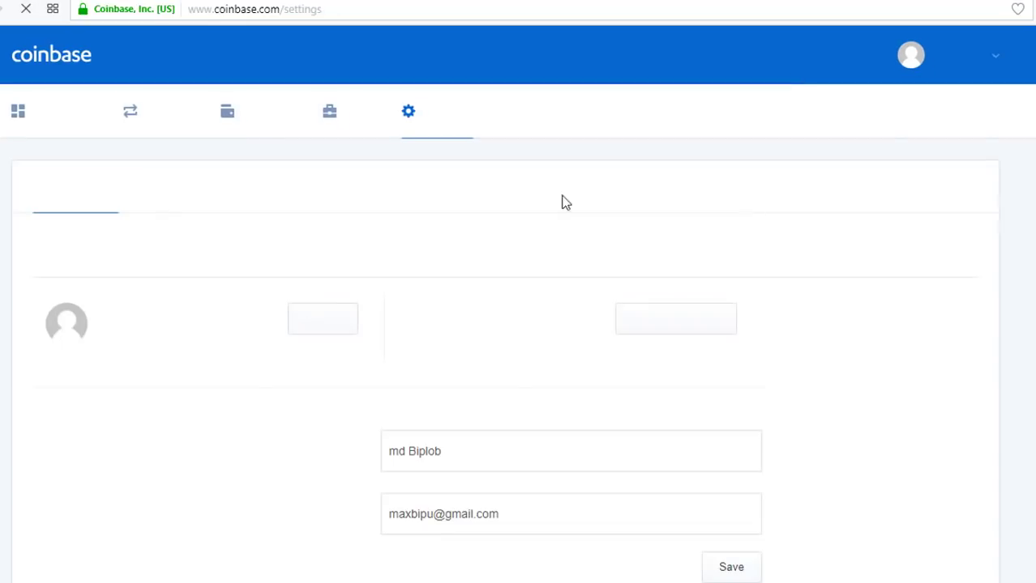
- Upload the cartoon image from E:\Photos\mY pHotOgrApHy\2017 as the profile picture
scroll(363, 303, "down", 2)
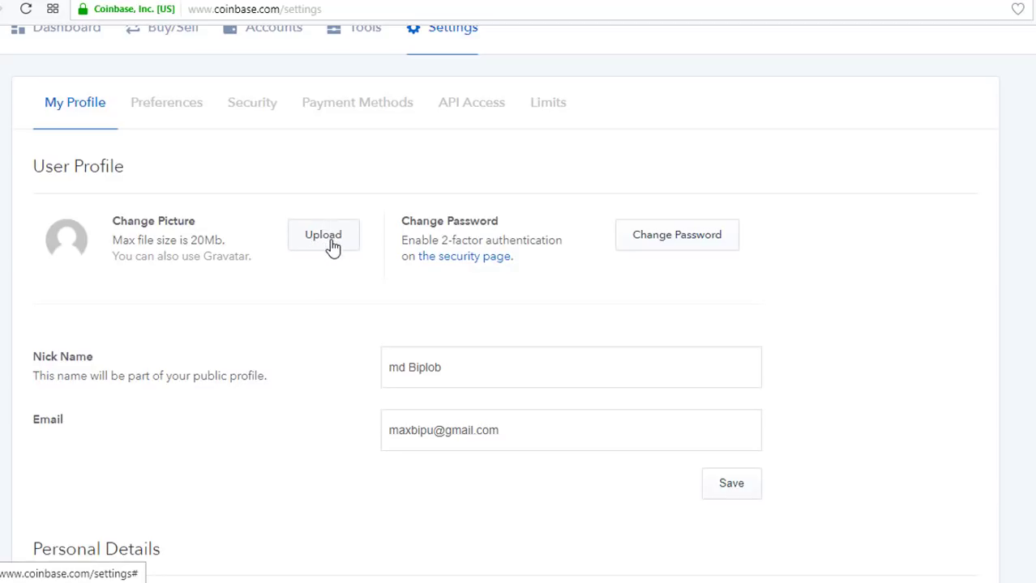
left_click(330, 242)
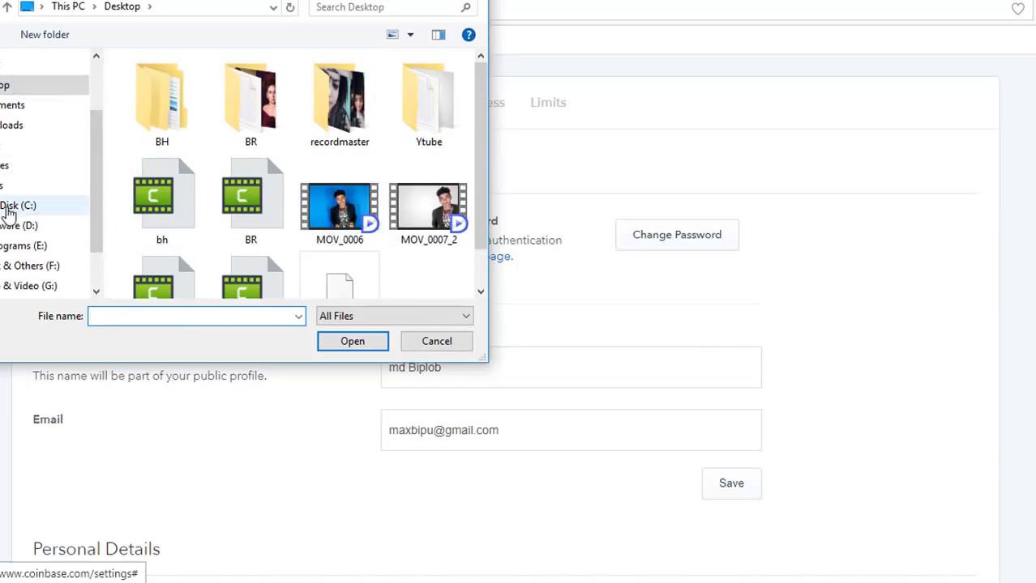
left_click(11, 248)
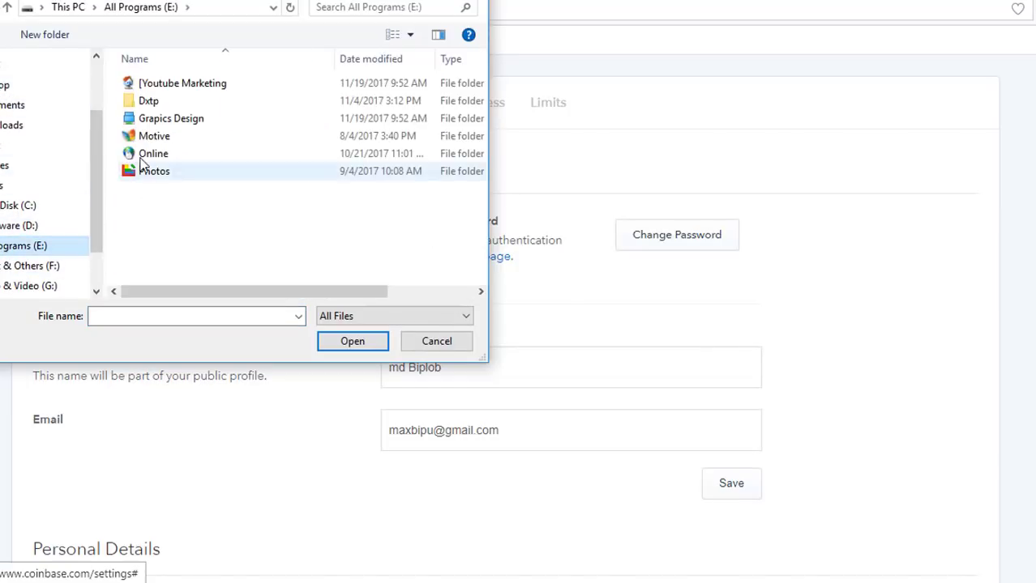
double_click(148, 173)
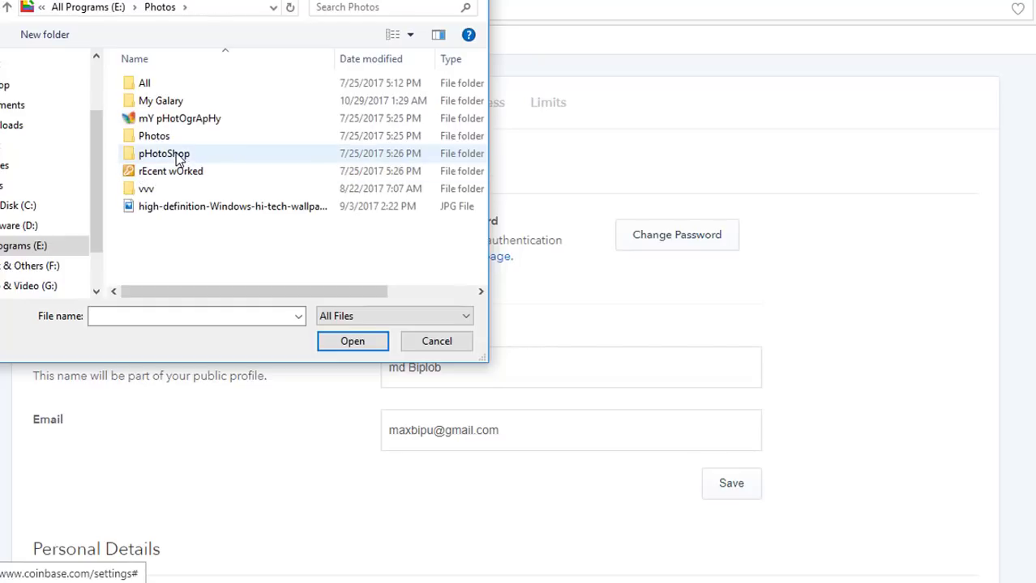
double_click(154, 136)
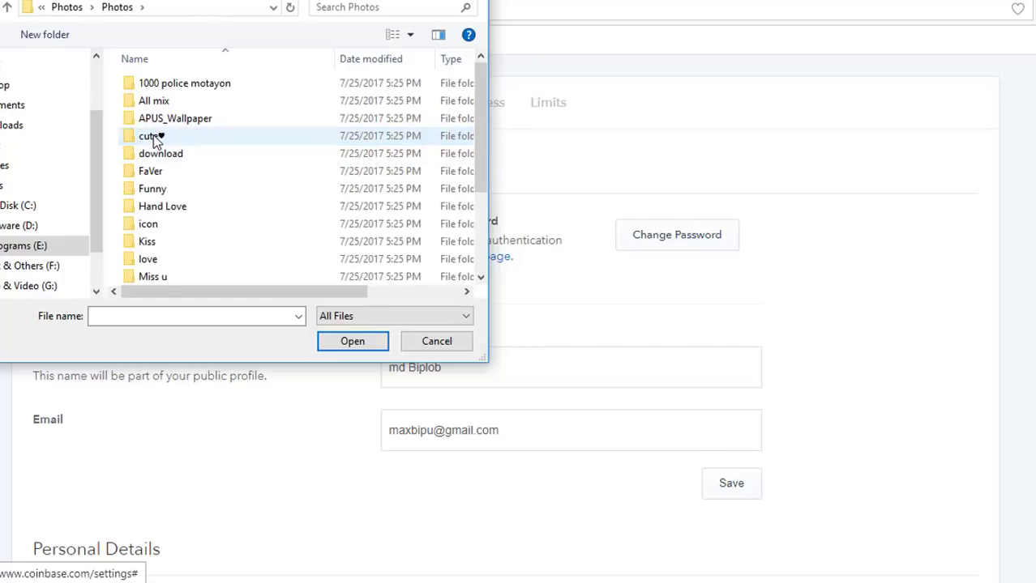
left_click(6, 6)
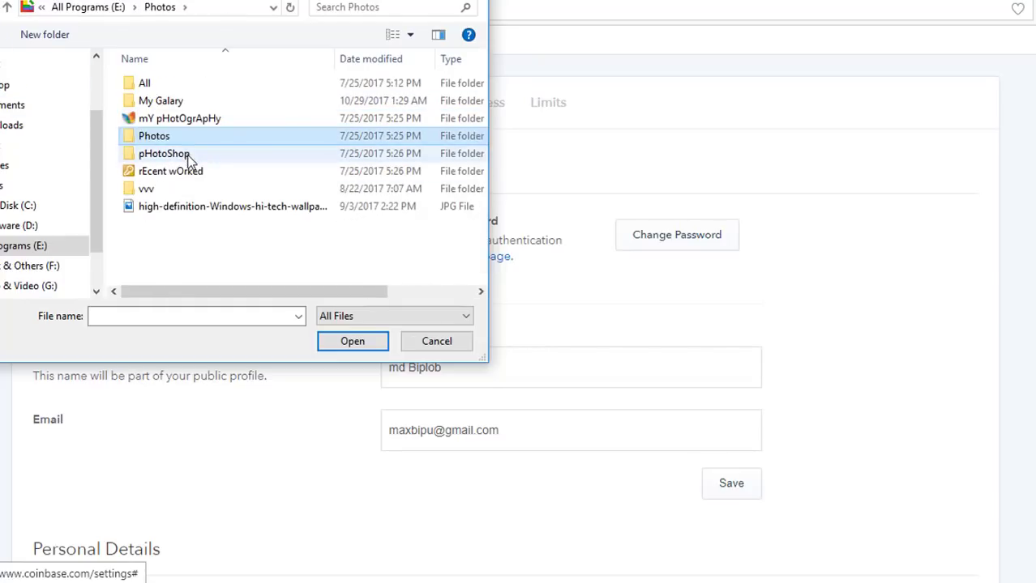
double_click(166, 154)
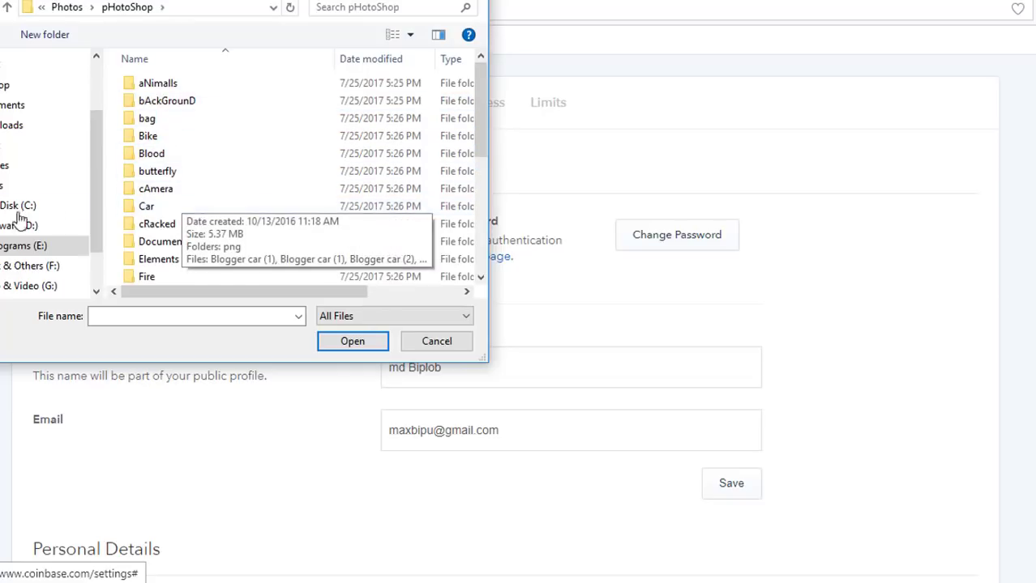
left_click(18, 246)
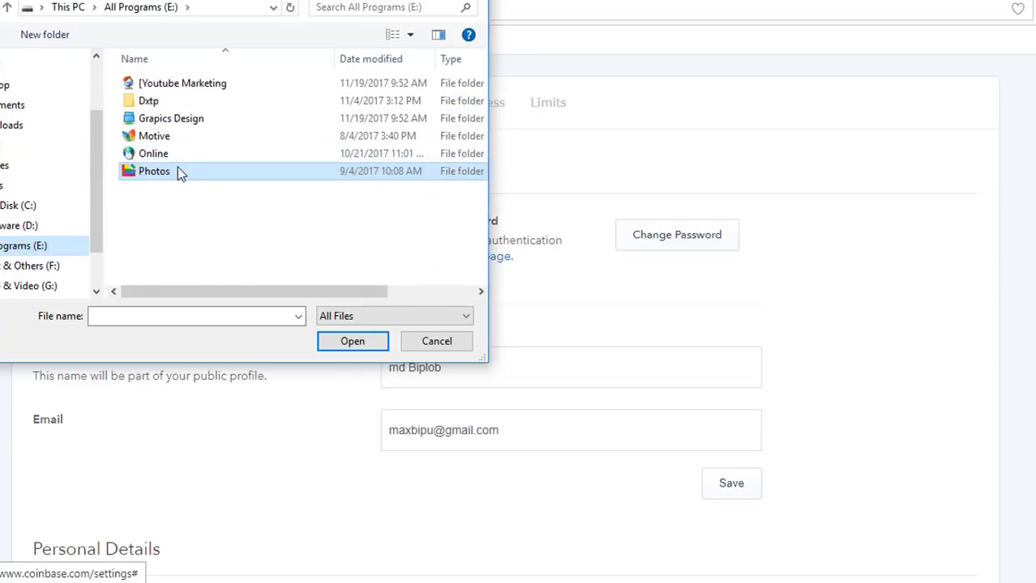
double_click(178, 168)
double_click(180, 118)
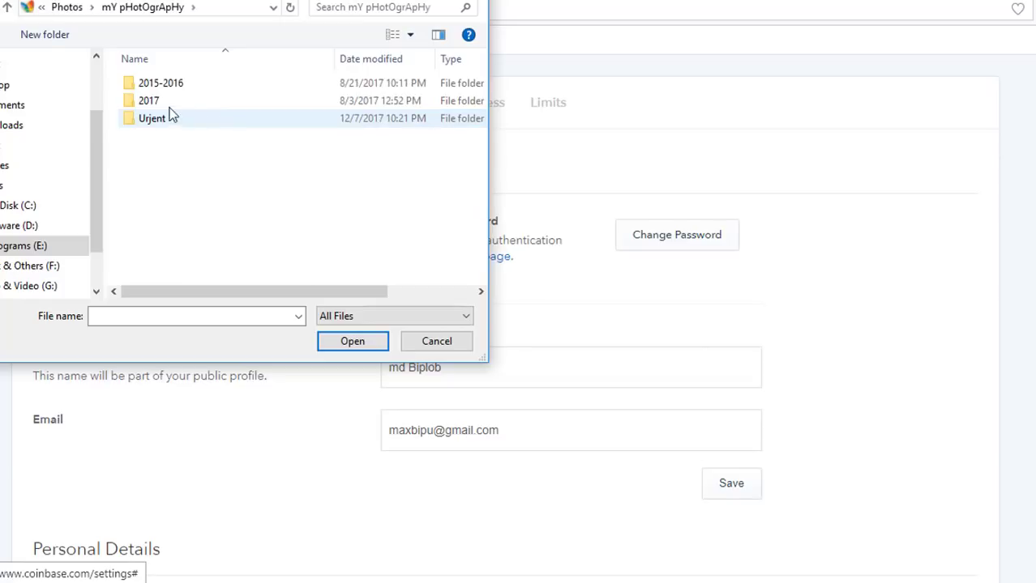
double_click(166, 101)
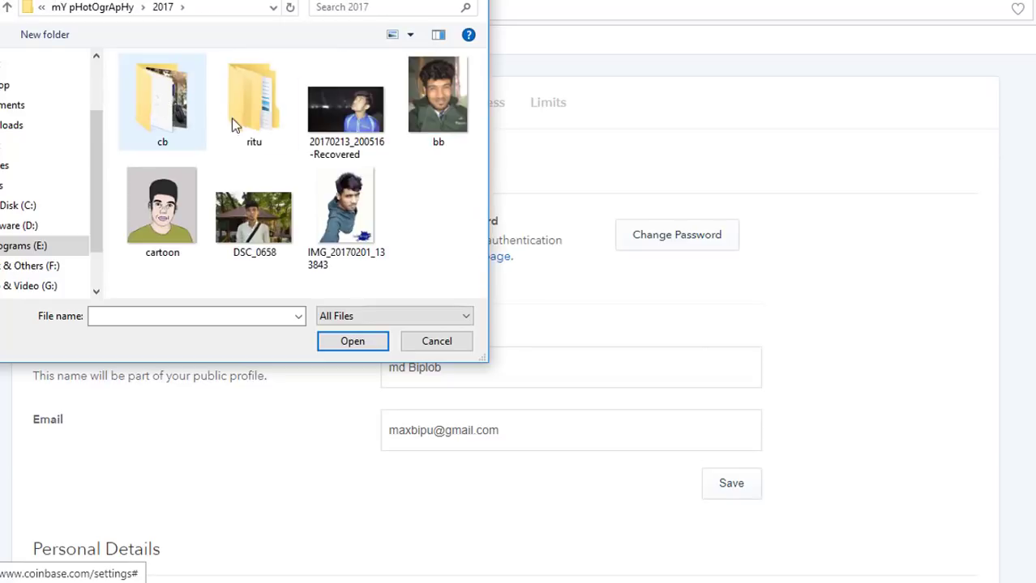
double_click(178, 214)
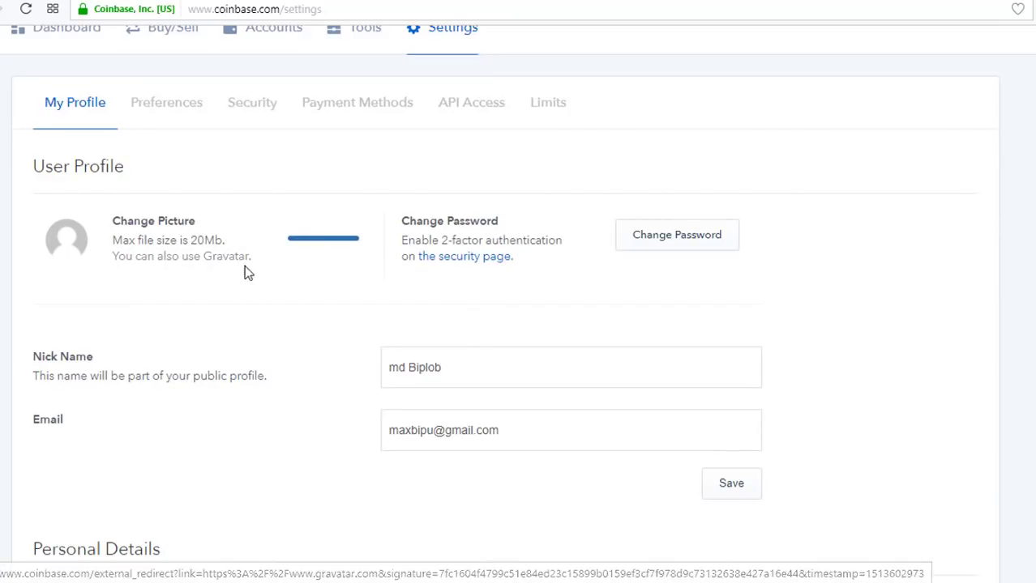
- Save the profile with its new picture until 'Settings updated!' appears
left_click_drag(193, 240, 234, 239)
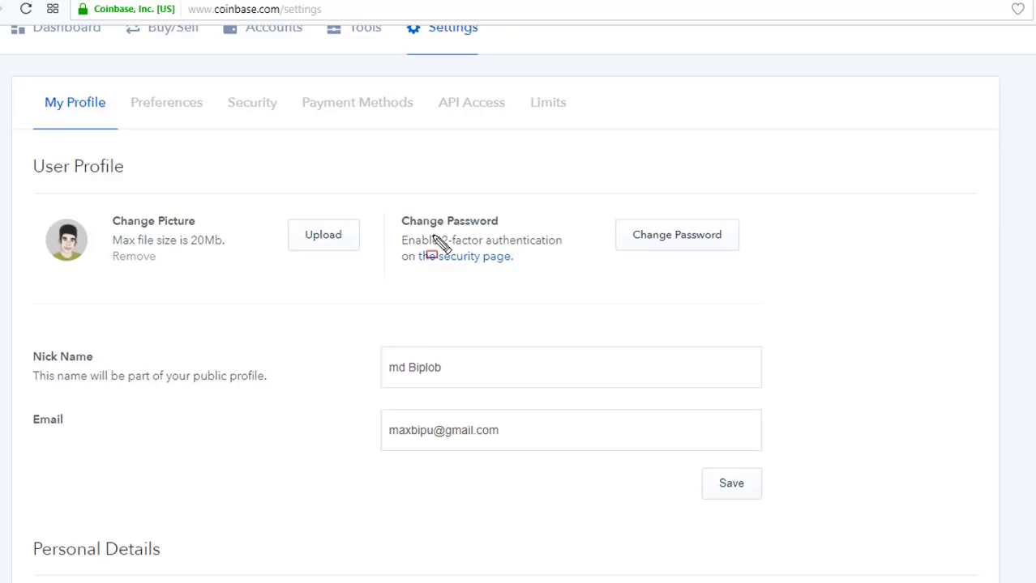
mouse_move(399, 205)
left_mouse_down()
mouse_move(741, 297)
mouse_move(776, 290)
left_mouse_up()
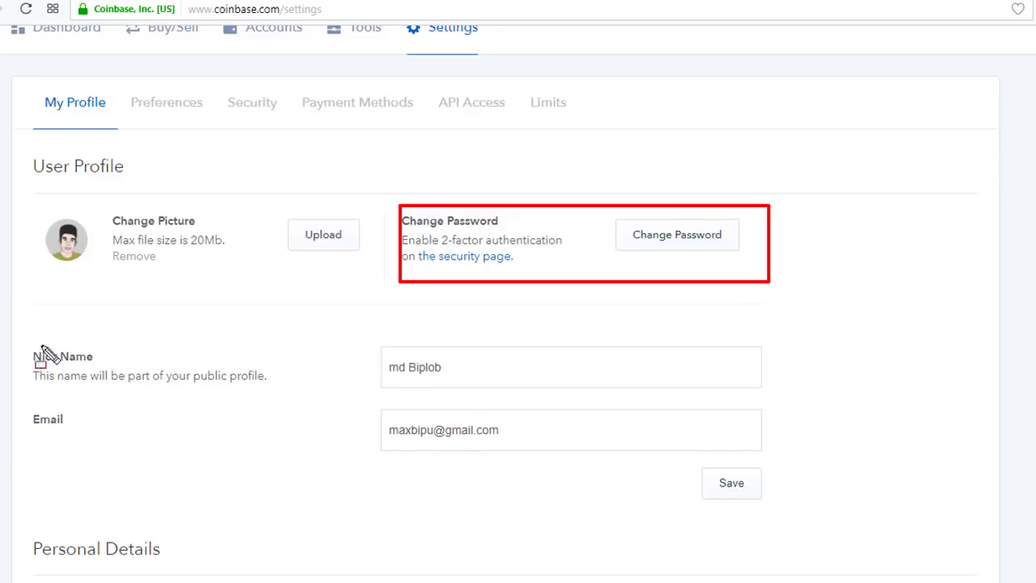
mouse_move(30, 339)
left_mouse_down()
mouse_move(593, 393)
mouse_move(850, 404)
left_mouse_up()
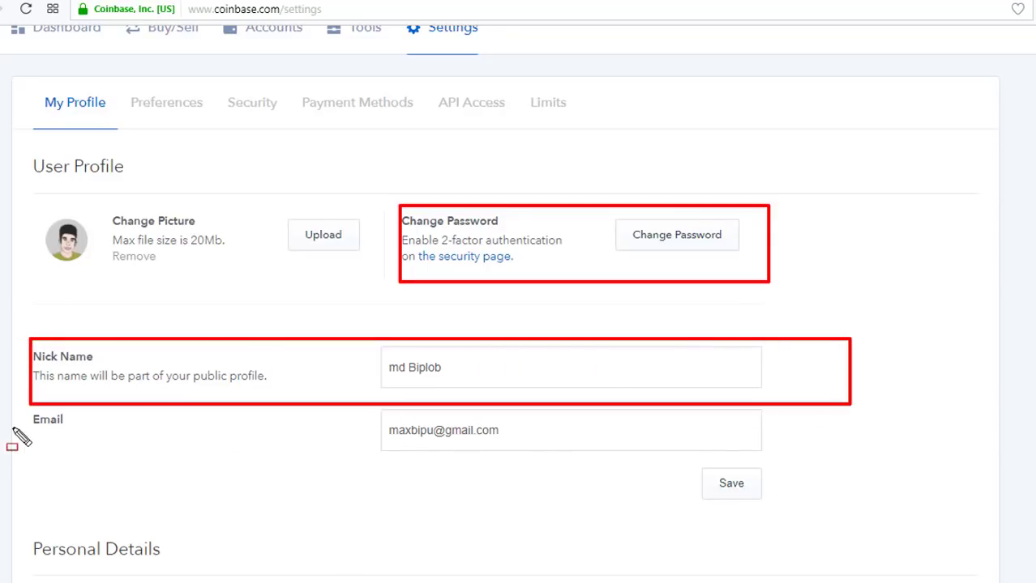
left_click_drag(14, 411, 169, 462)
left_click_drag(328, 484, 866, 470)
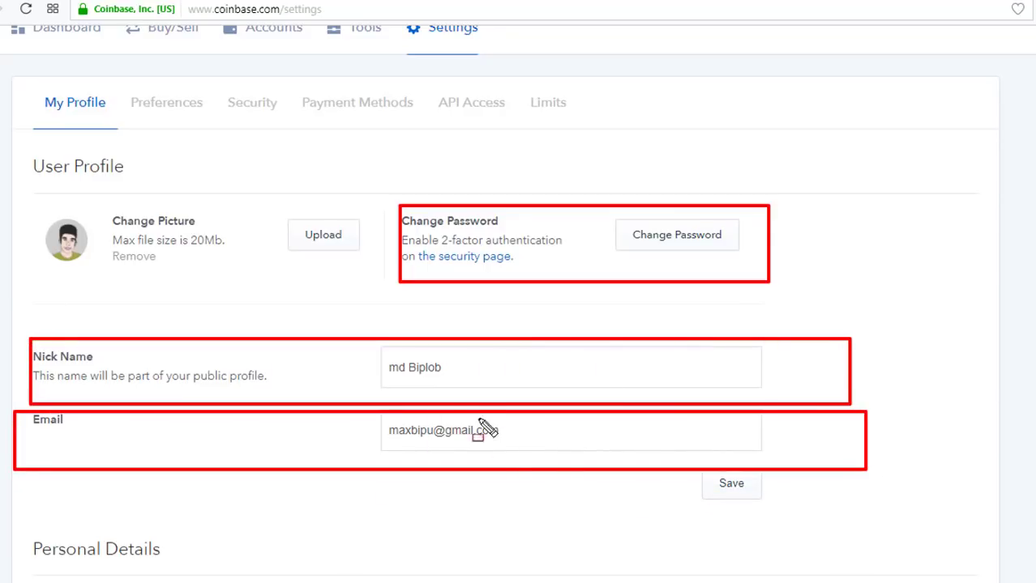
key("Escape")
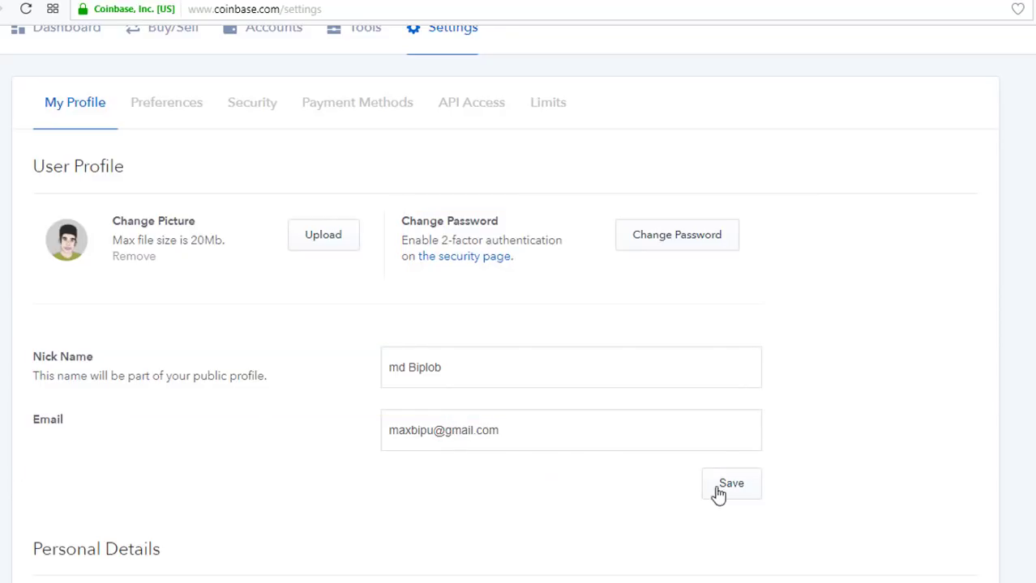
left_click(717, 490)
scroll(423, 428, "down", 3)
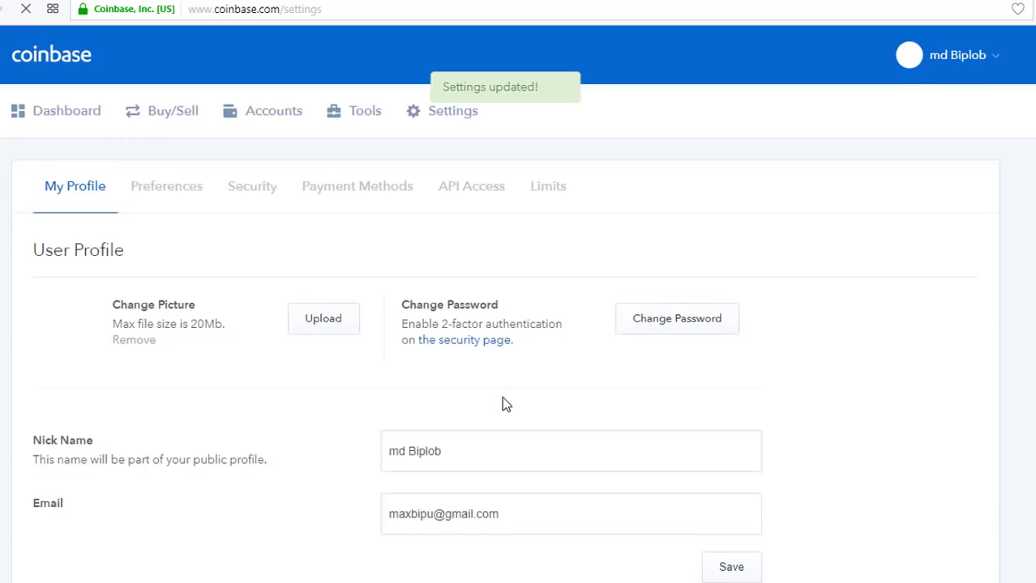
scroll(502, 403, "down", 8)
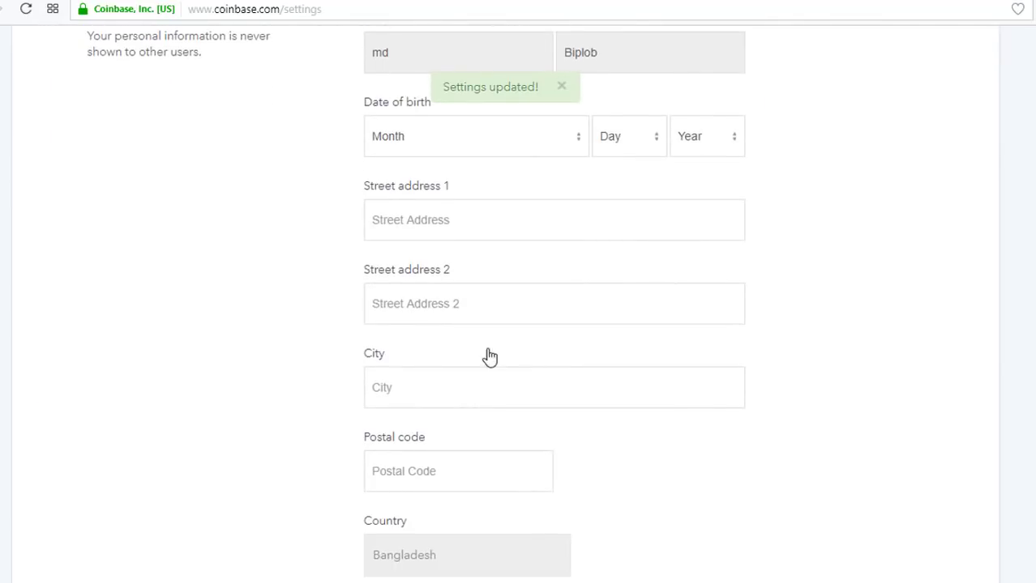
scroll(397, 199, "up", 1)
left_click(437, 221)
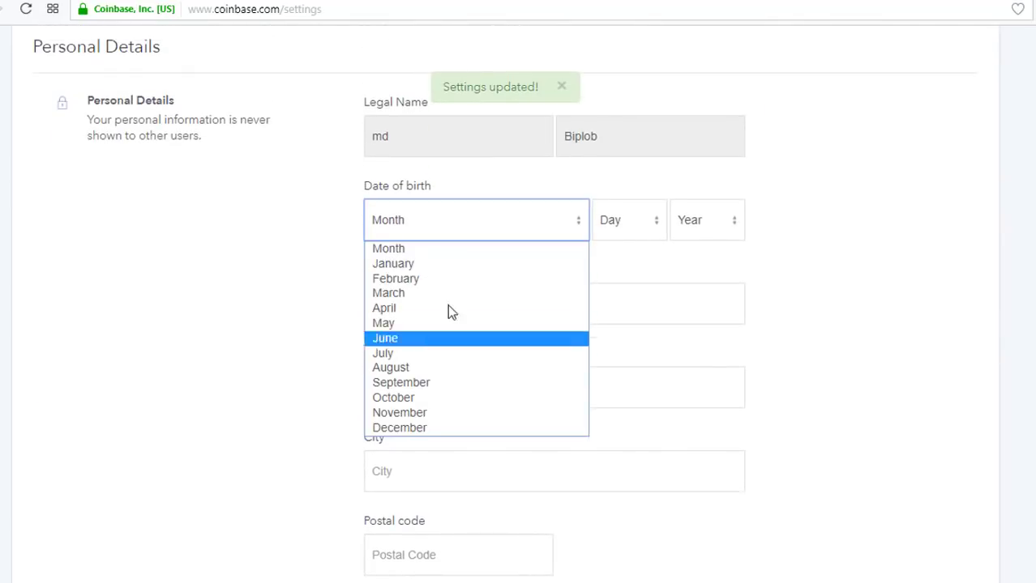
left_click(439, 412)
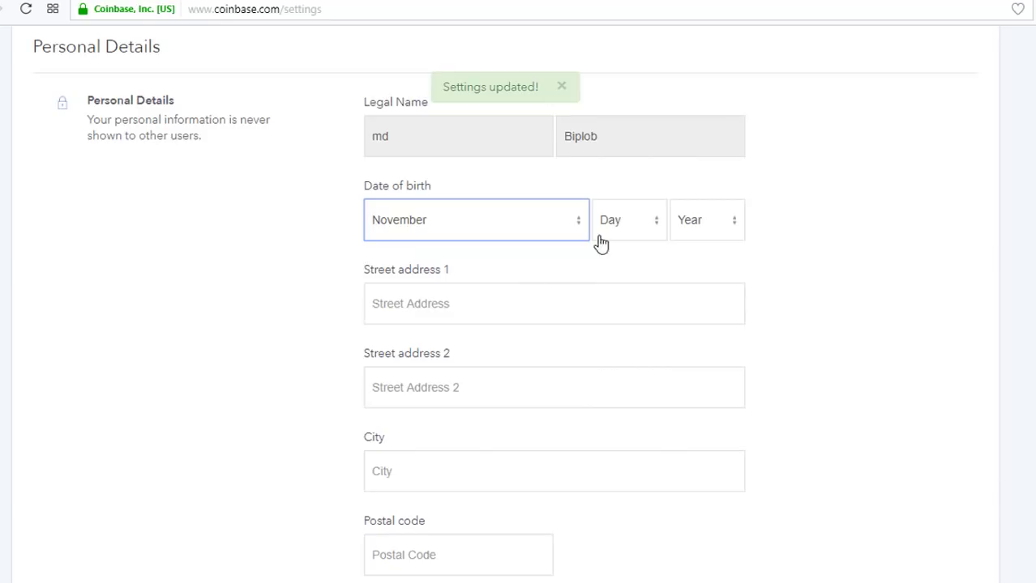
left_click(610, 230)
scroll(628, 340, "down", 3)
left_click(620, 391)
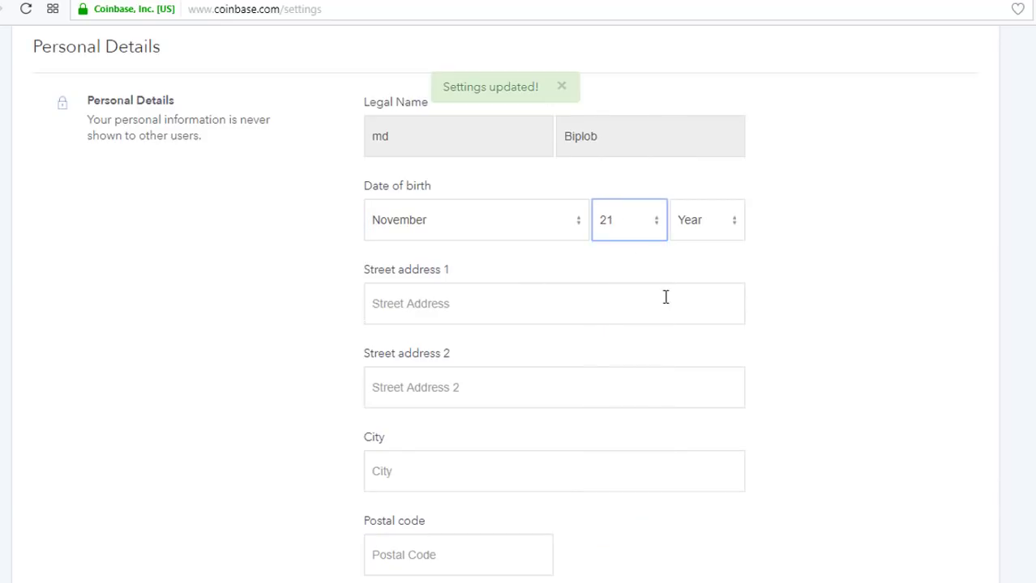
left_click(690, 223)
scroll(700, 381, "down", 10)
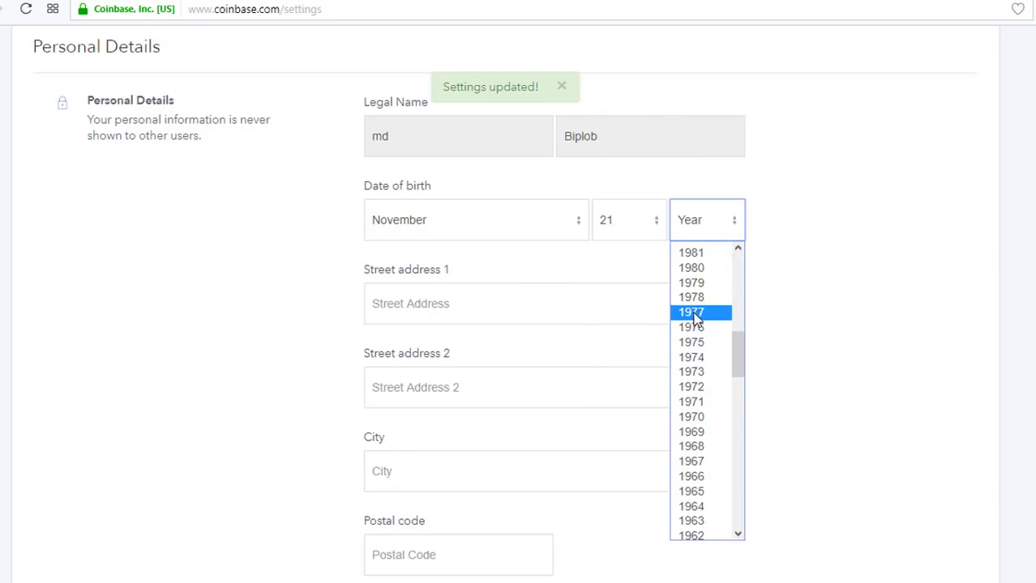
scroll(696, 278, "up", 1)
scroll(693, 405, "up", 7)
scroll(698, 437, "down", 4)
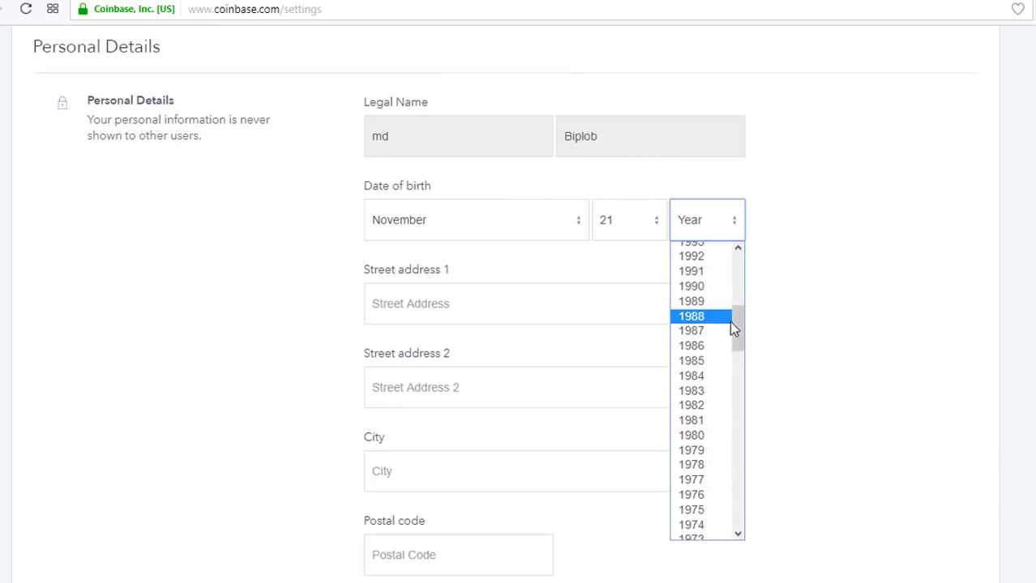
left_click_drag(744, 336, 742, 324)
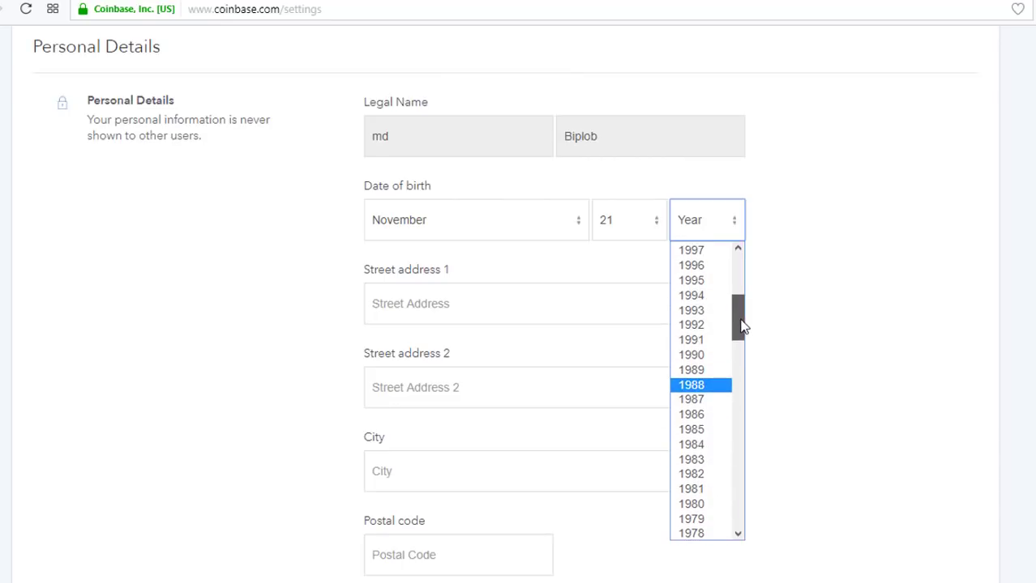
left_click(693, 248)
- Enter the city and postal code, then save the personal details
left_click(519, 315)
scroll(658, 355, "down", 2)
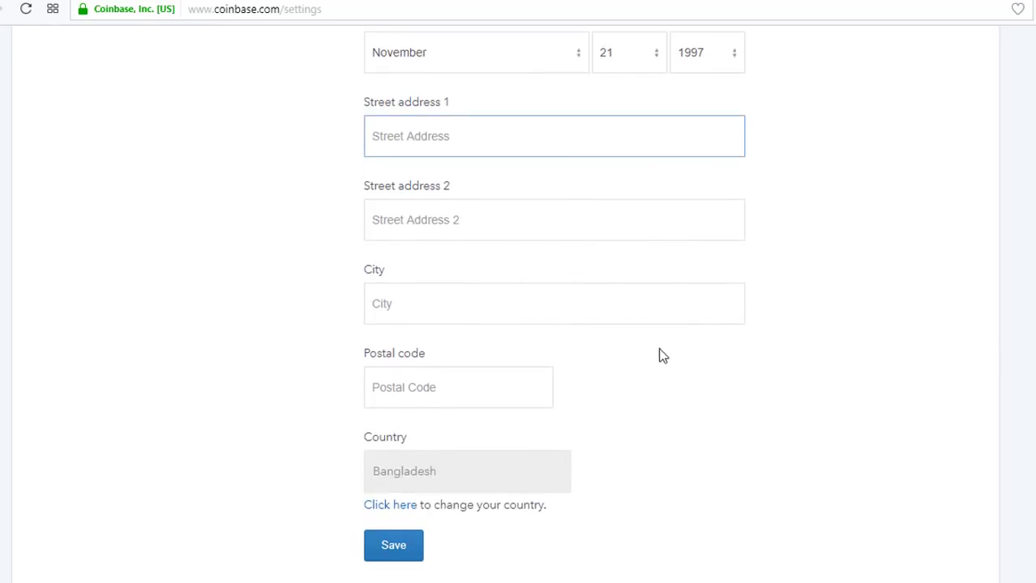
left_click(423, 296)
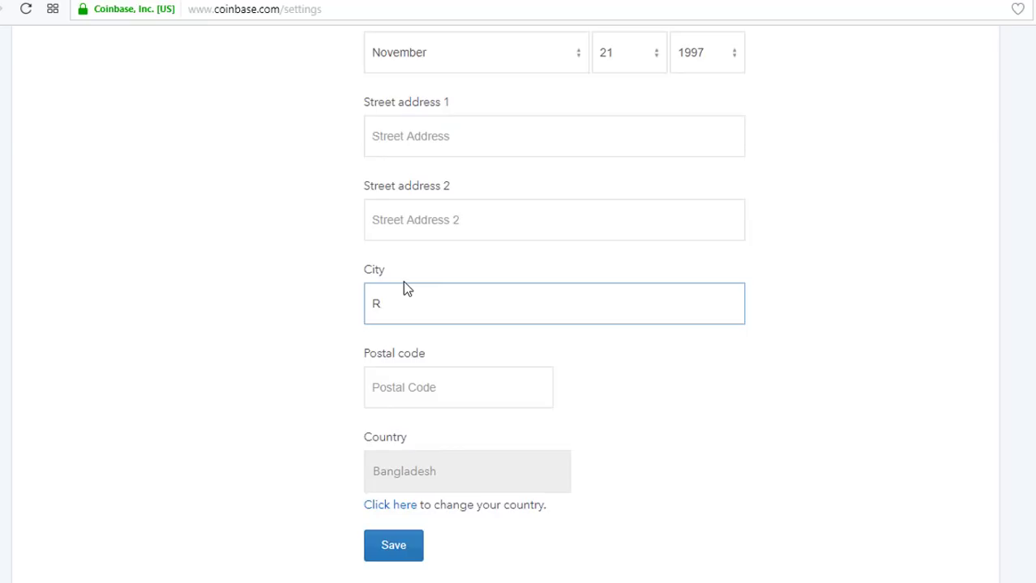
type("Rangpur")
scroll(405, 300, "down", 1)
left_click(411, 312)
type("5450")
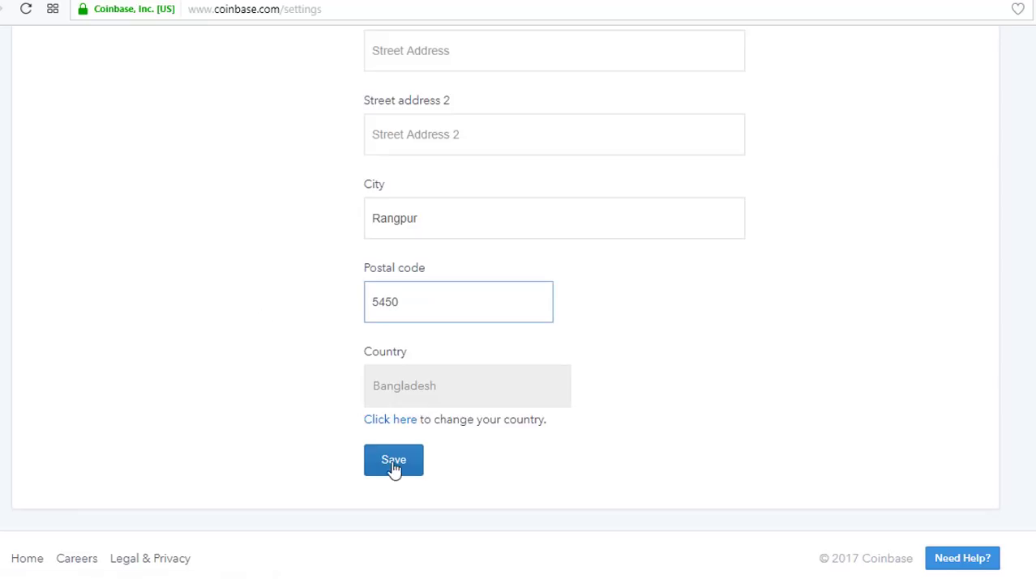
left_click(393, 460)
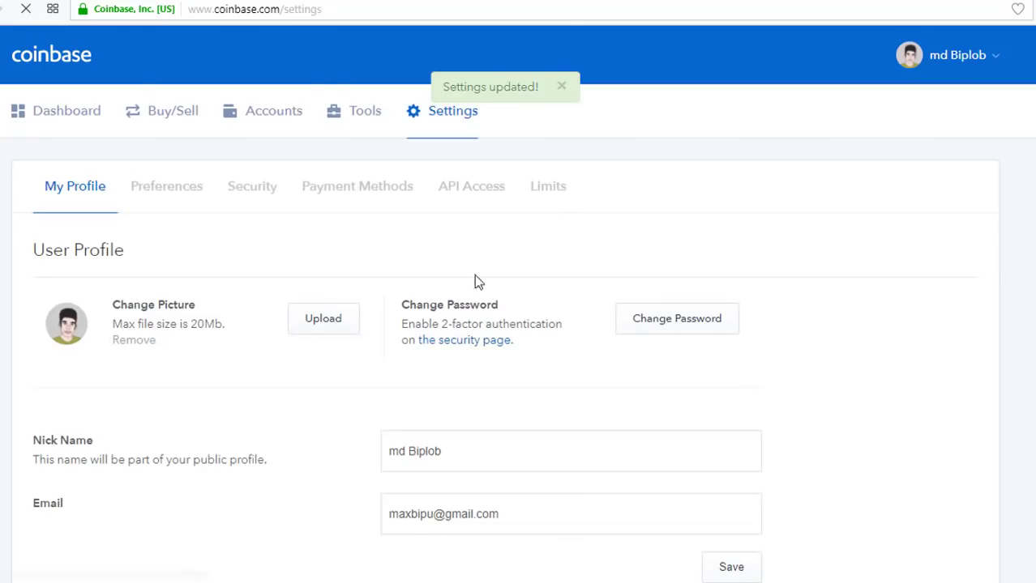
- Open the Dashboard showing the Bitcoin price chart at BDT1,572,628.00
scroll(149, 242, "down", 1)
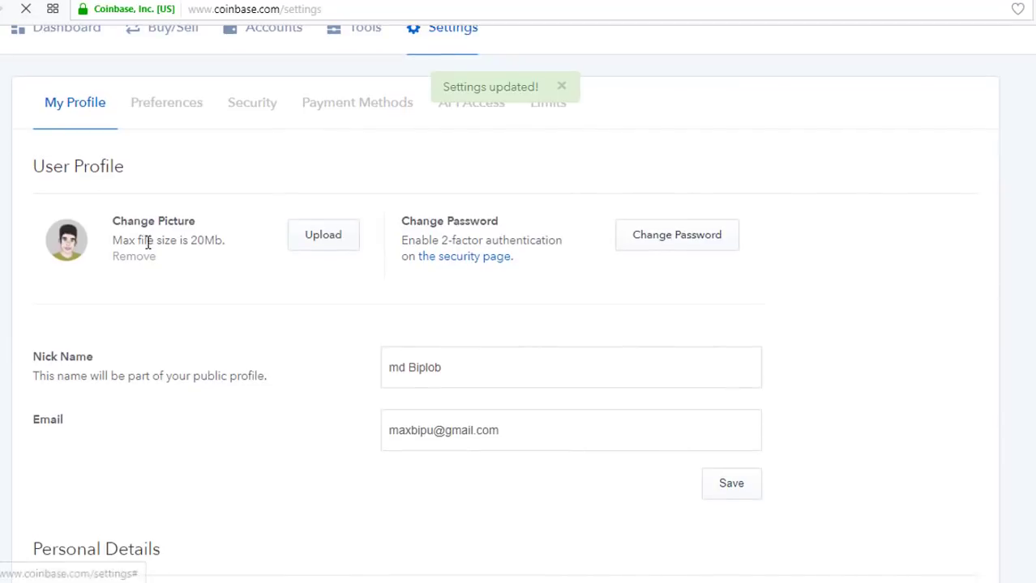
scroll(148, 241, "up", 1)
left_click(41, 112)
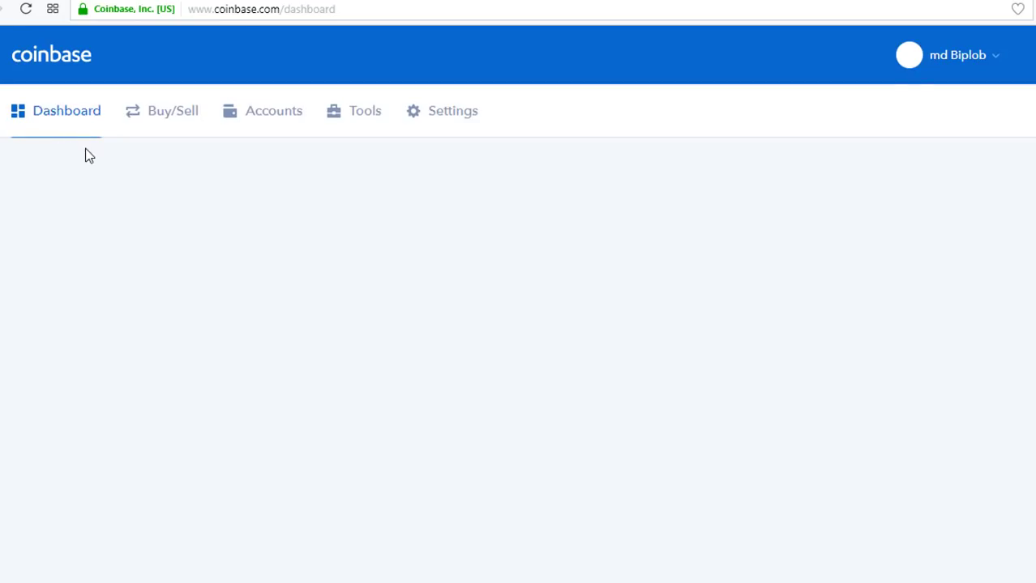
scroll(277, 276, "down", 6)
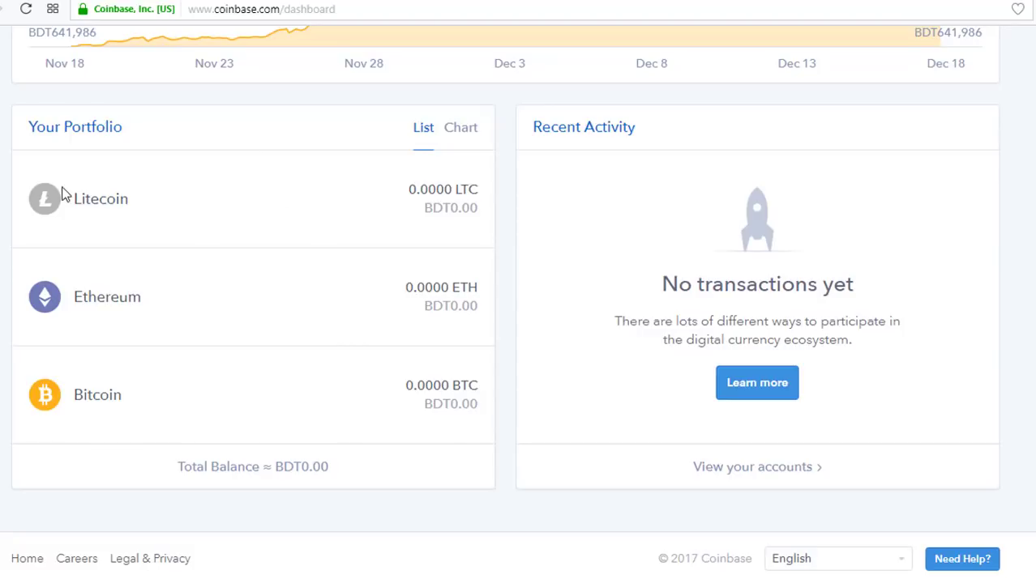
- Inspect the Litecoin, Ethereum and Total Balance entries in Your Portfolio, all at BDT0.00
left_click_drag(81, 197, 438, 213)
left_click(378, 195)
triple_click(409, 293)
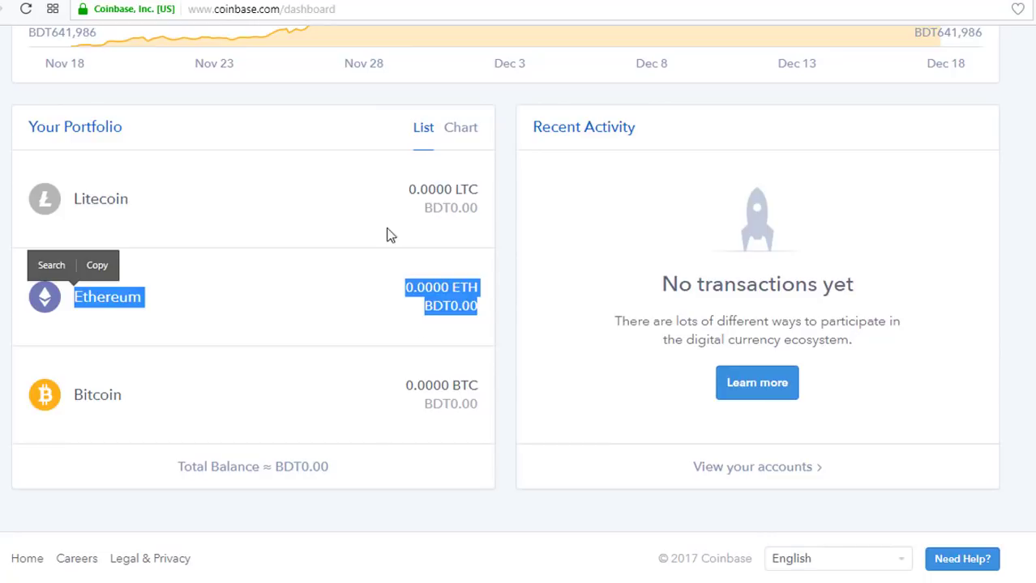
left_click(374, 189)
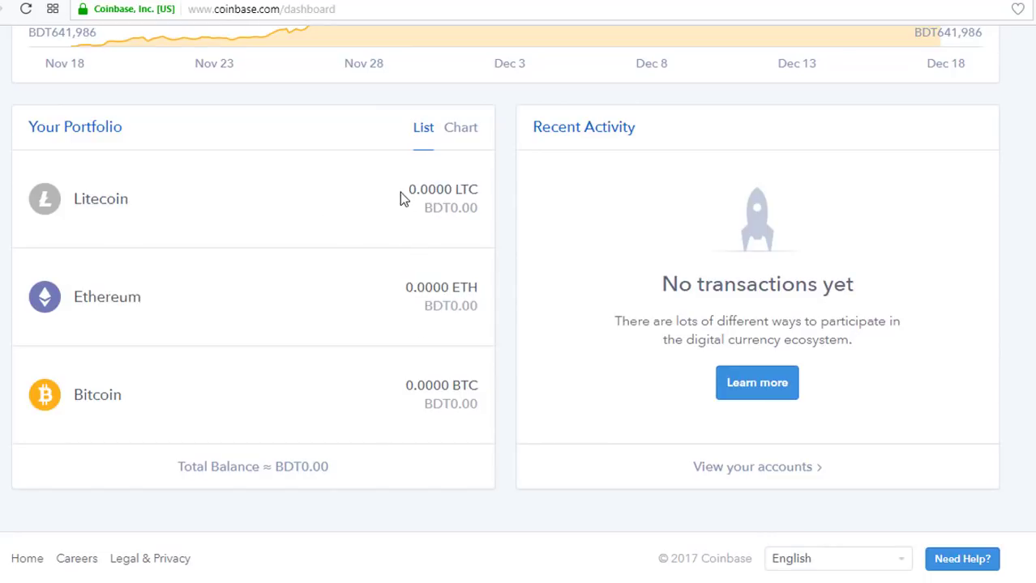
left_click_drag(399, 192, 467, 238)
left_click(467, 239)
left_click_drag(400, 190, 478, 214)
left_click(478, 212)
scroll(474, 405, "up", 1)
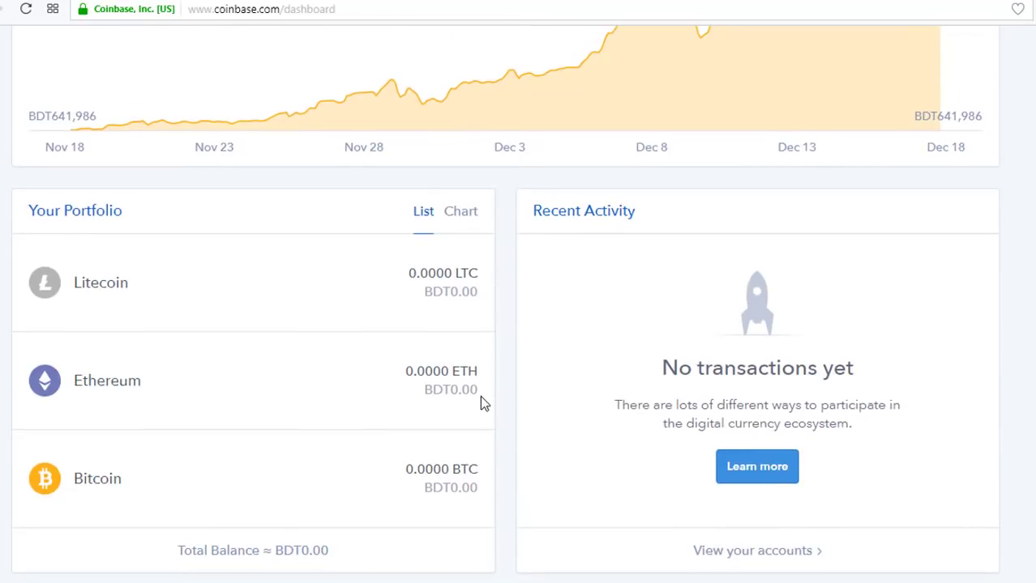
scroll(481, 400, "down", 1)
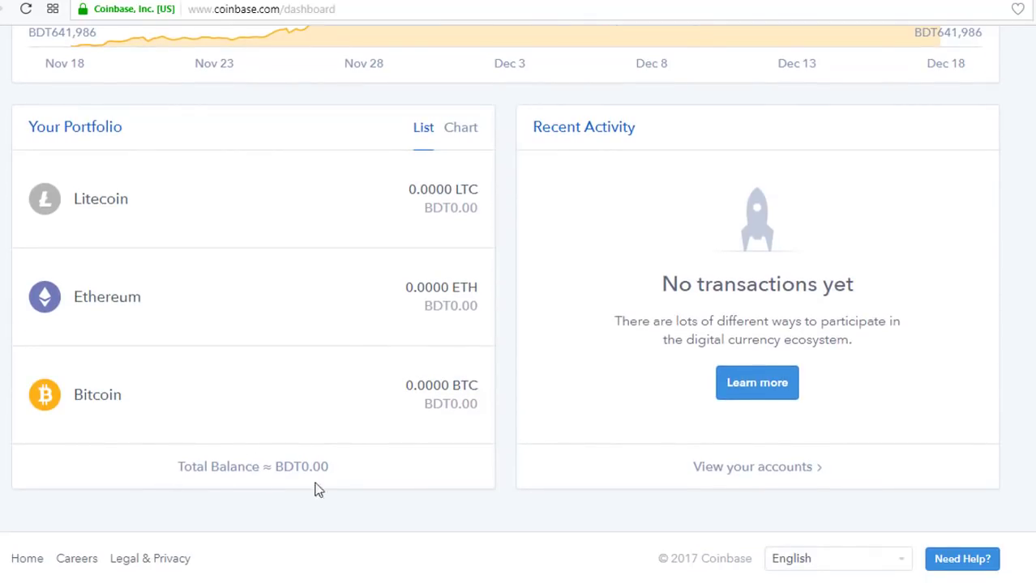
left_click_drag(317, 489, 349, 482)
left_click(350, 481)
scroll(379, 427, "up", 6)
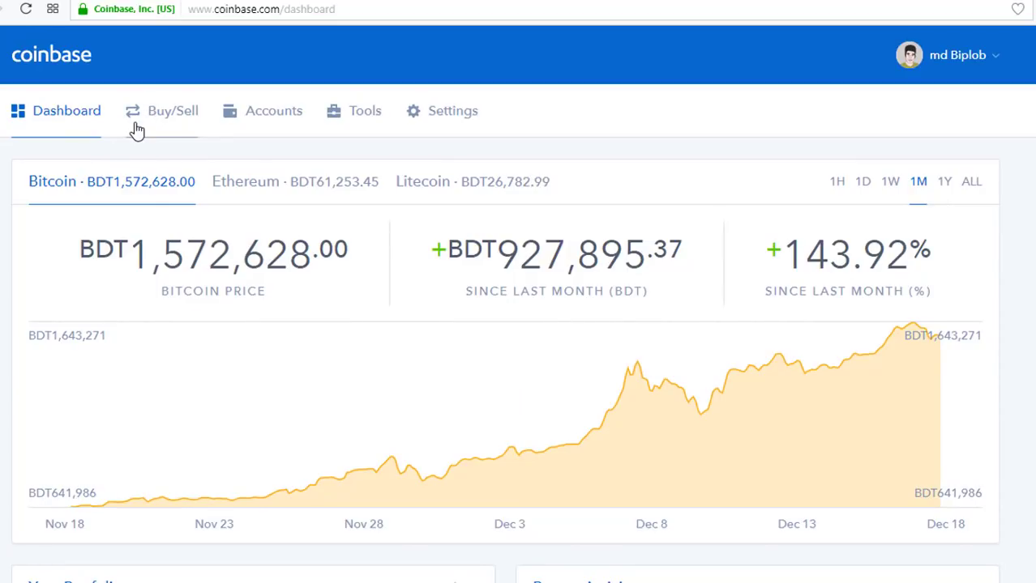
- Open Buy/Sell and read the Buys Not Supported message for this country
mouse_move(116, 90)
left_mouse_down()
mouse_move(166, 130)
mouse_move(214, 136)
left_mouse_up()
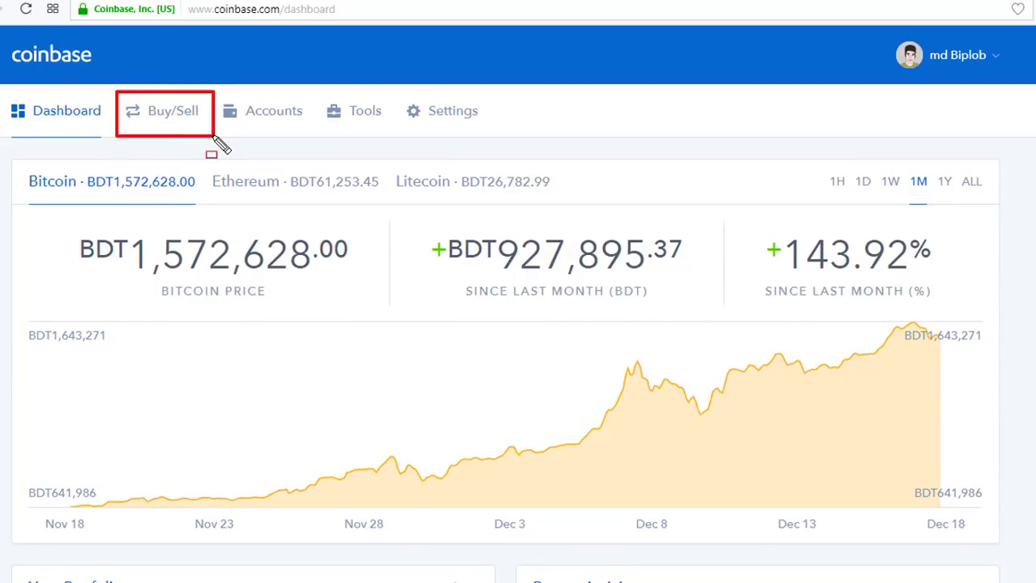
key("Escape")
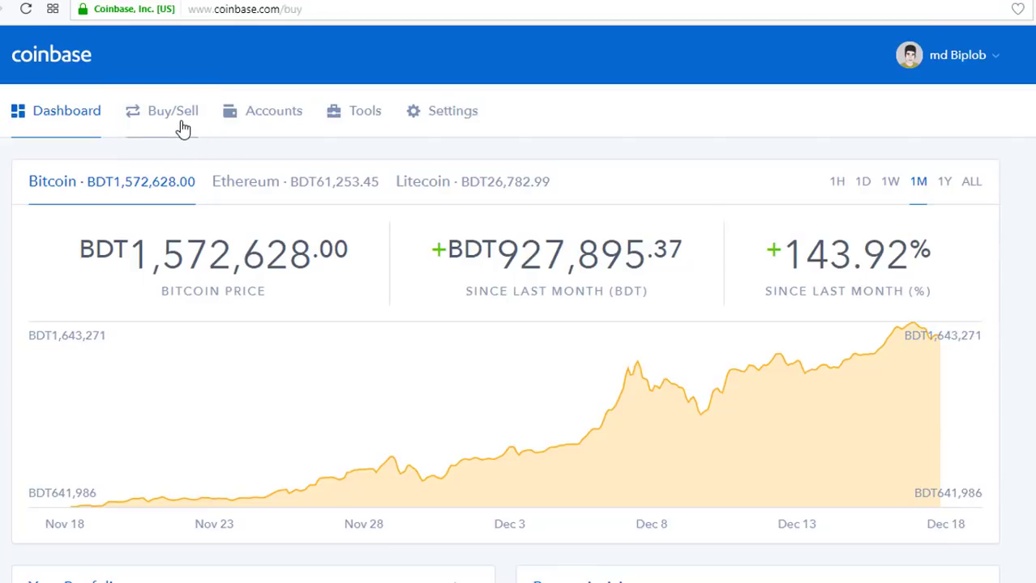
left_click(183, 129)
scroll(288, 255, "down", 2)
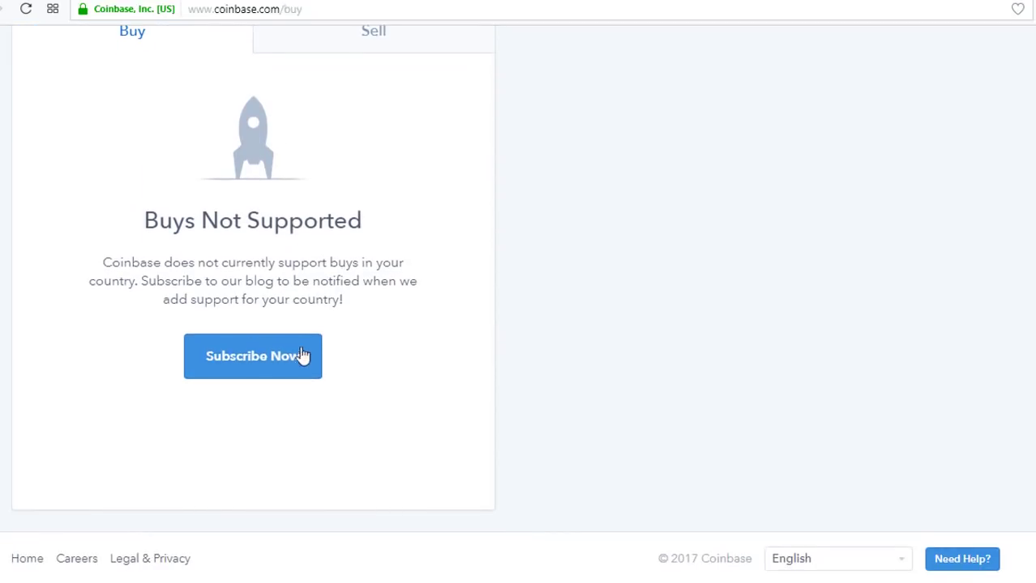
left_click_drag(130, 223, 396, 234)
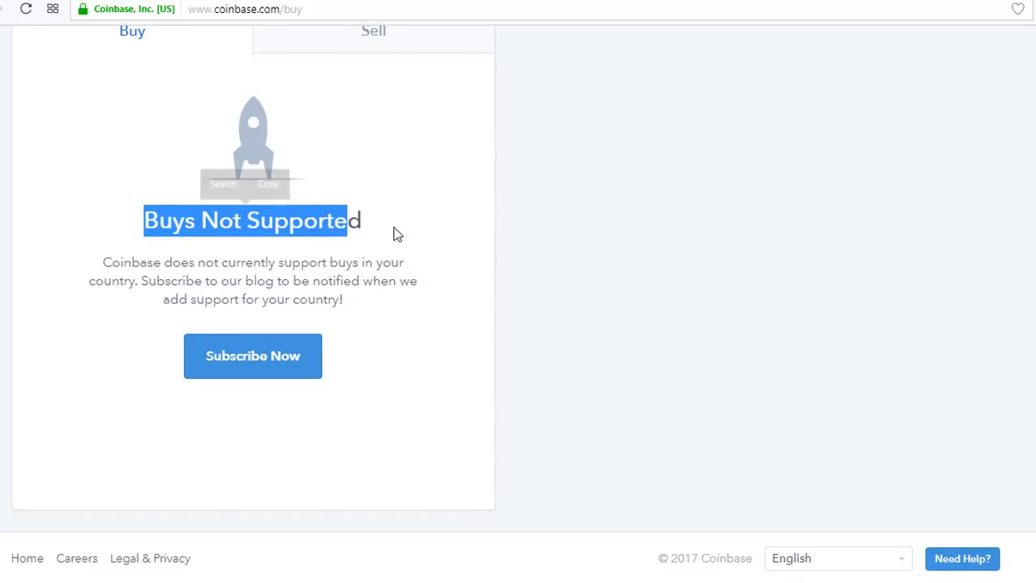
left_click_drag(101, 263, 355, 303)
- Open the Accounts page listing the BTC, ETH and LTC wallets and the Vault
scroll(349, 283, "up", 2)
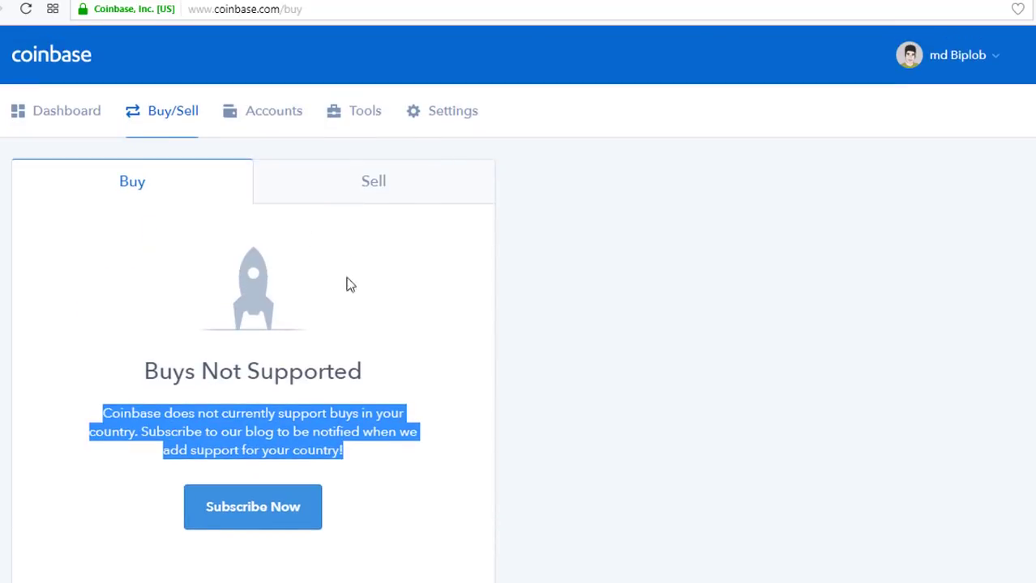
left_click(274, 113)
scroll(267, 243, "down", 1)
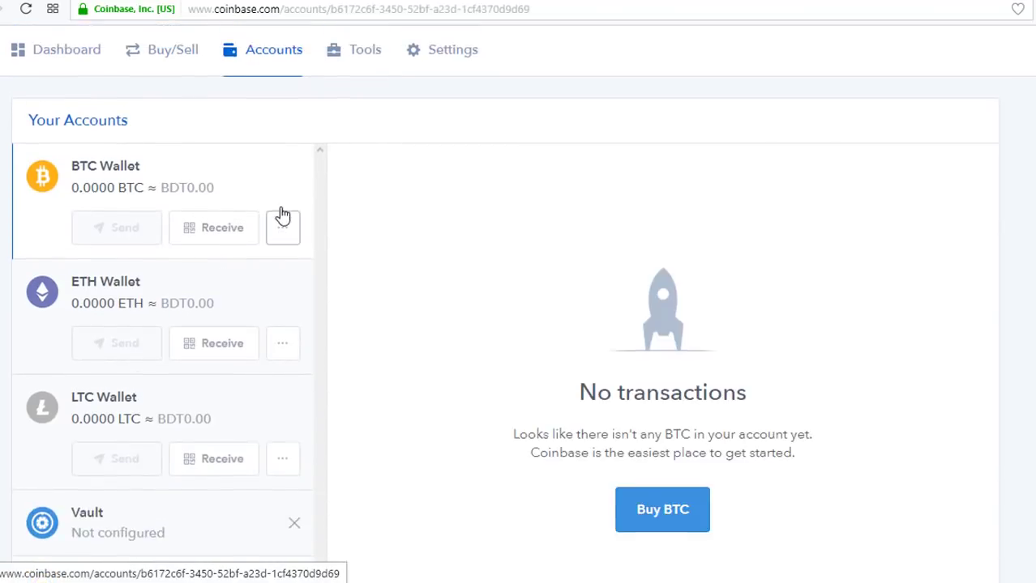
scroll(267, 113, "up", 1)
scroll(227, 283, "down", 1)
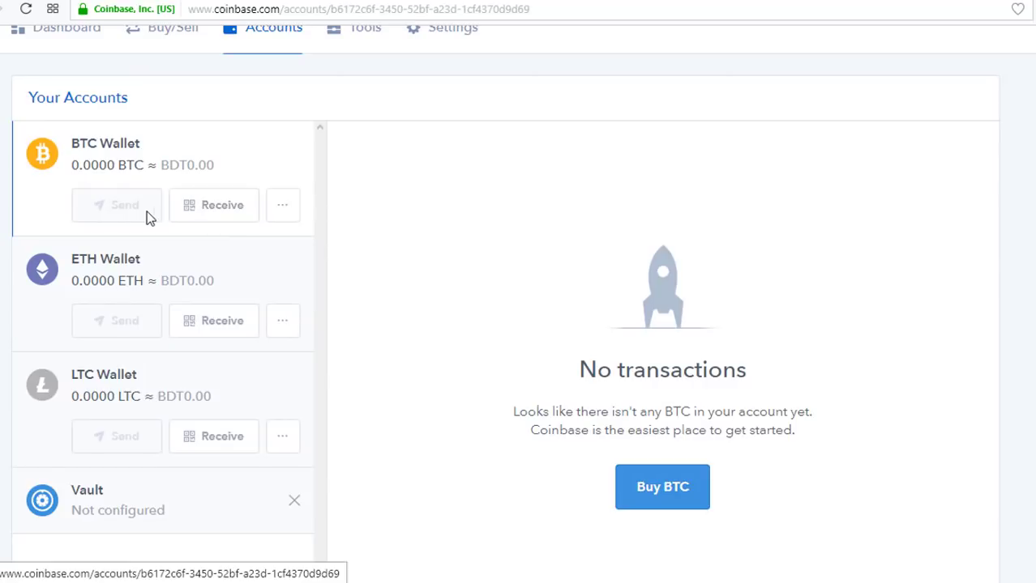
scroll(154, 317, "down", 1)
scroll(189, 300, "up", 3)
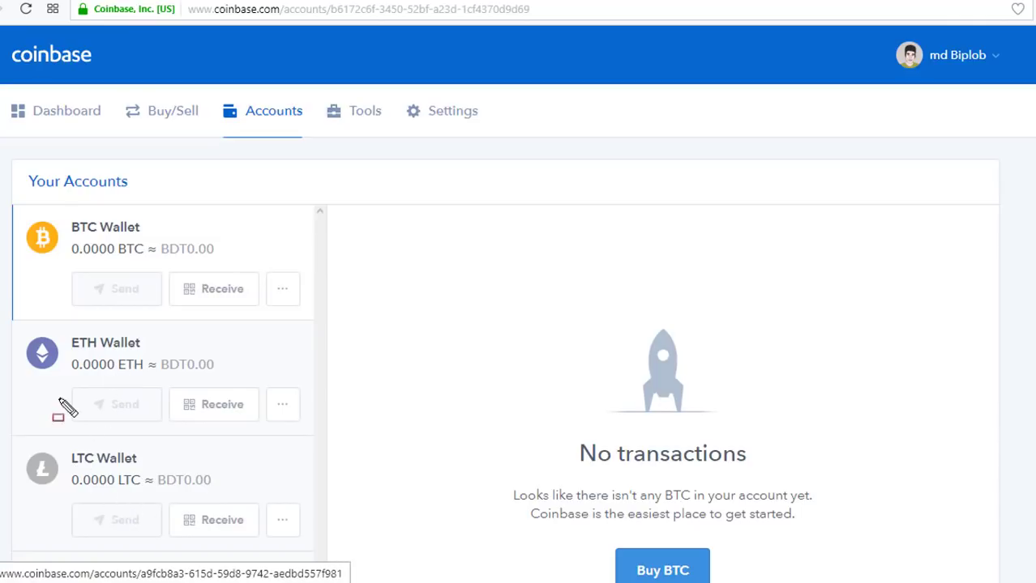
- Highlight the BTC, ETH and LTC wallet entries, each at 0.0000 with no transactions
left_click_drag(26, 190, 244, 300)
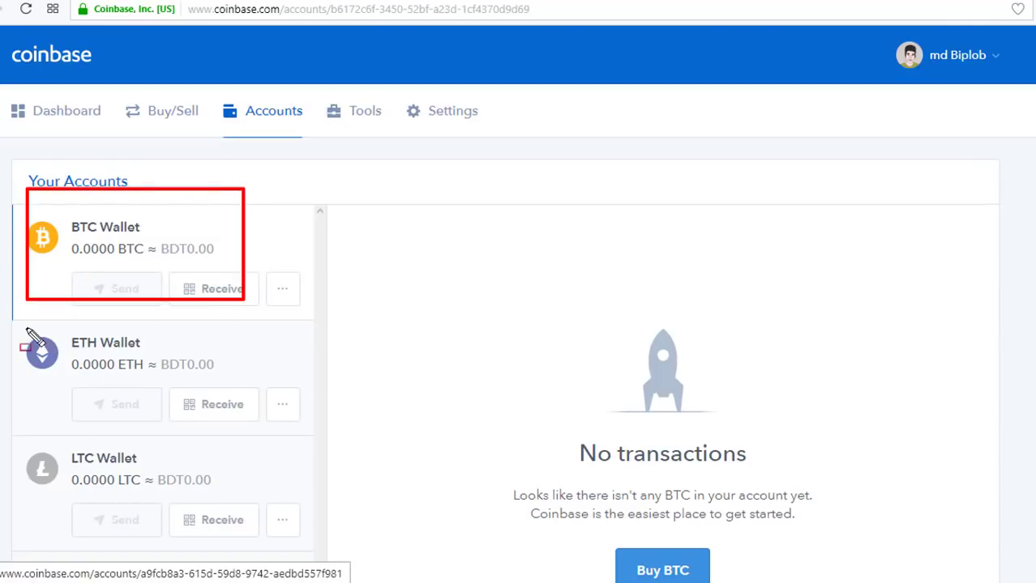
mouse_move(20, 328)
left_mouse_down()
mouse_move(233, 433)
mouse_move(257, 434)
left_mouse_up()
mouse_move(30, 448)
left_mouse_down()
mouse_move(121, 534)
mouse_move(301, 560)
left_mouse_up()
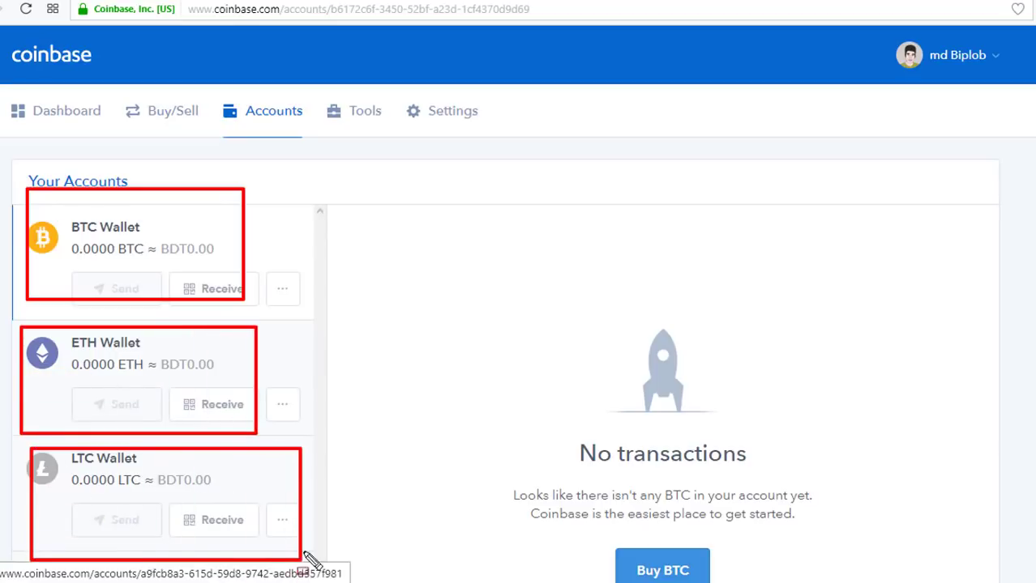
key("Escape")
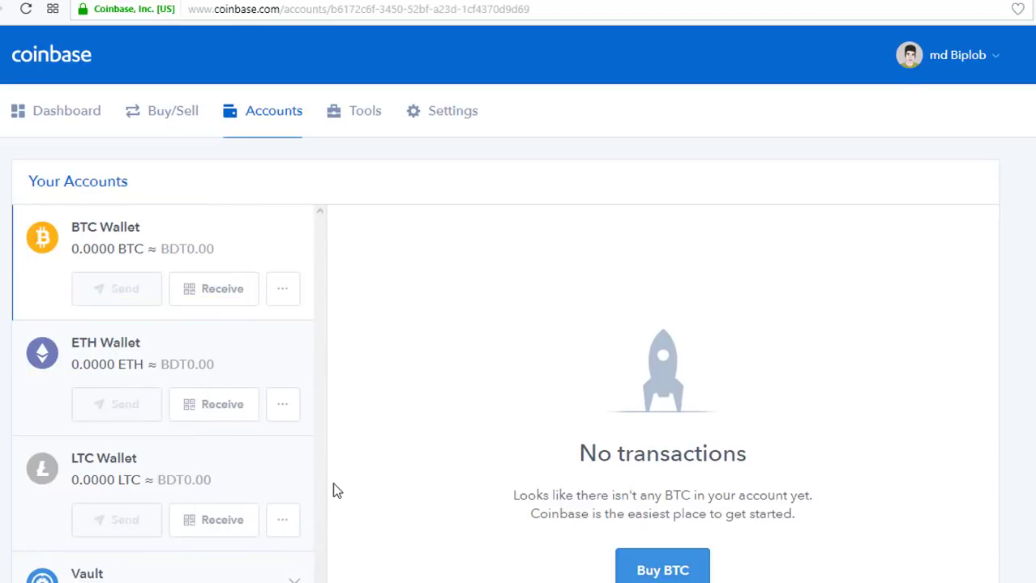
scroll(328, 454, "down", 3)
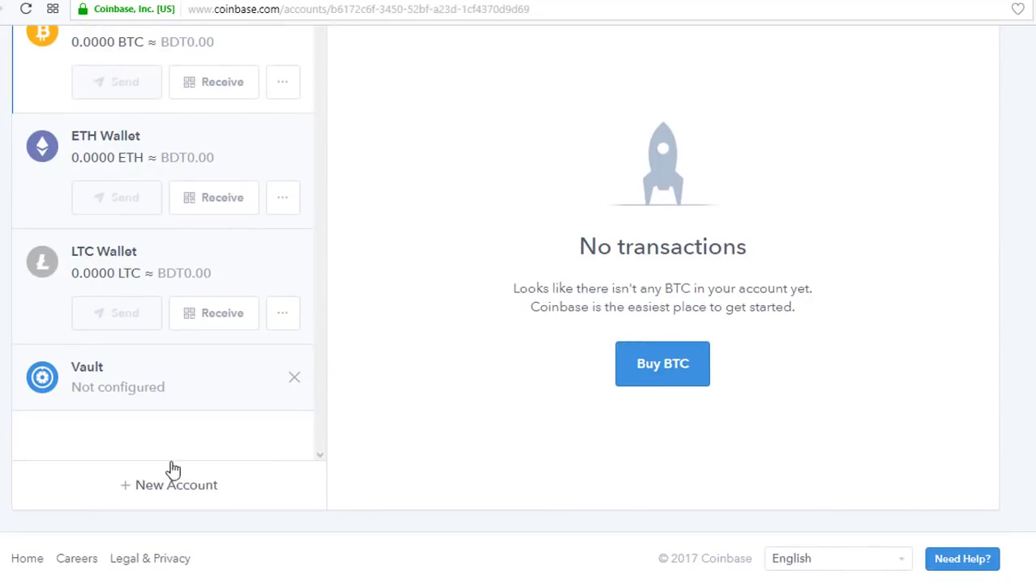
scroll(567, 419, "up", 3)
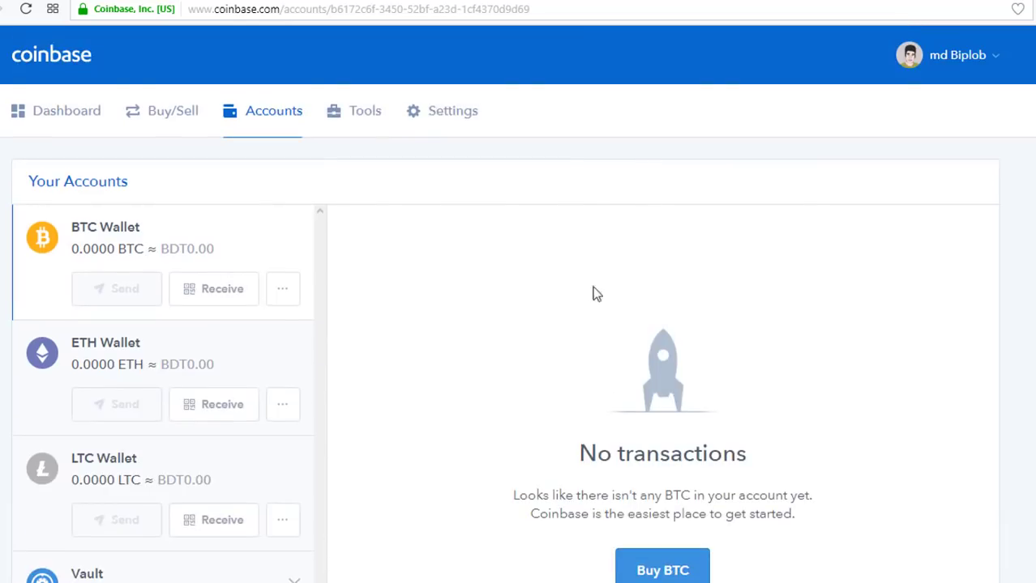
- View Tools > Addresses for the empty BTC Wallet, then head to Settings
left_click(346, 120)
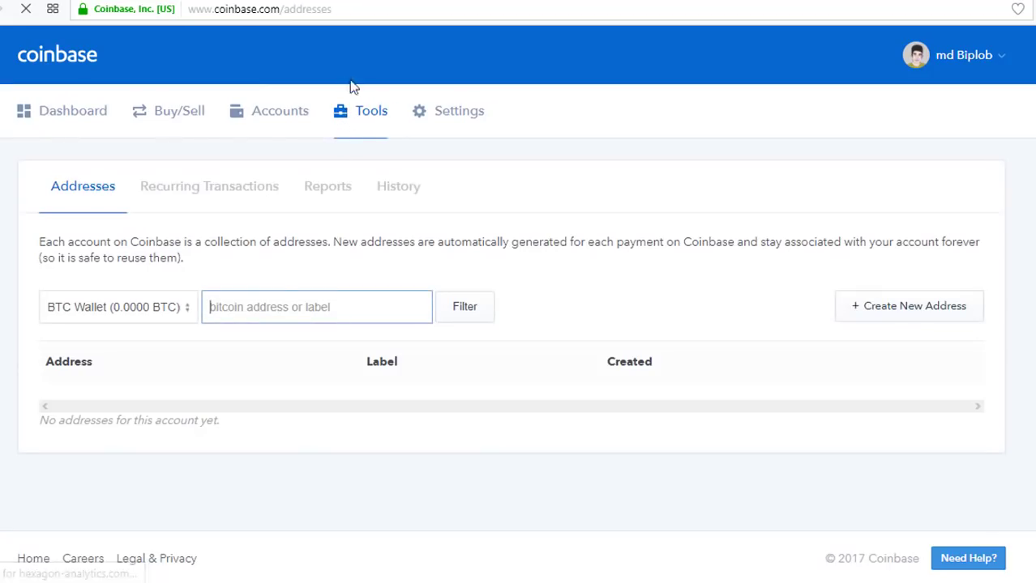
left_click(160, 312)
left_click(160, 313)
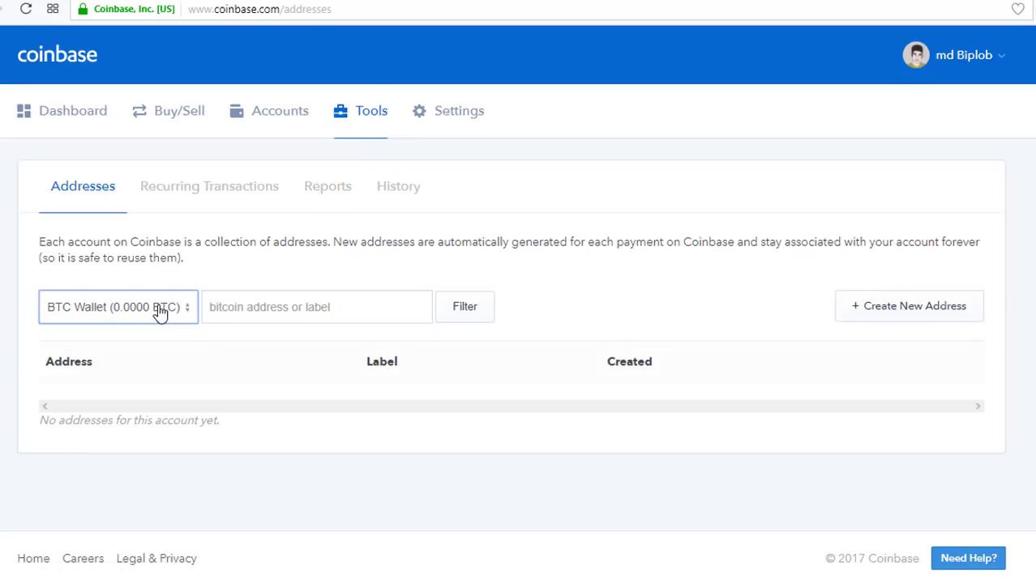
left_click(259, 311)
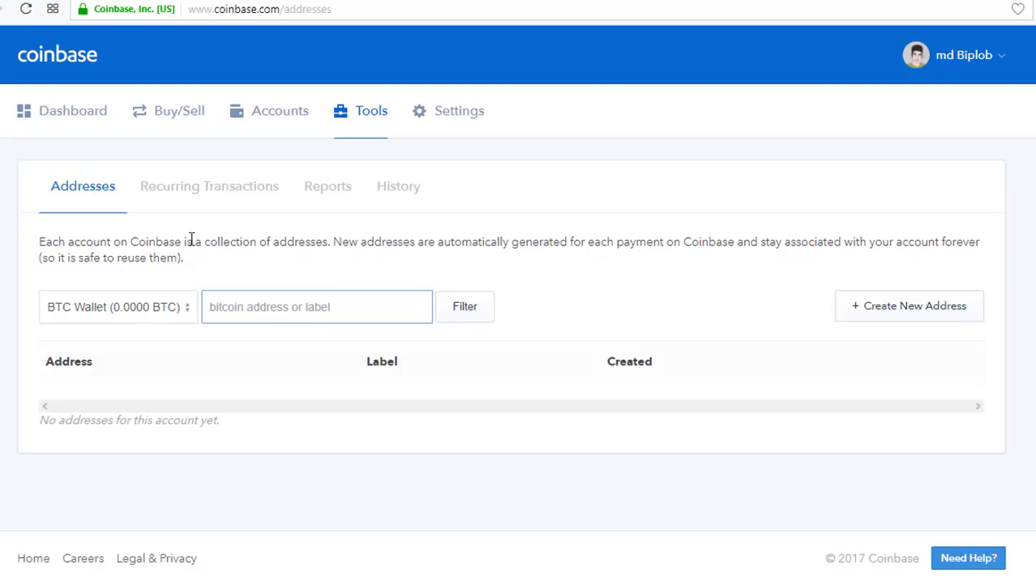
left_click(459, 112)
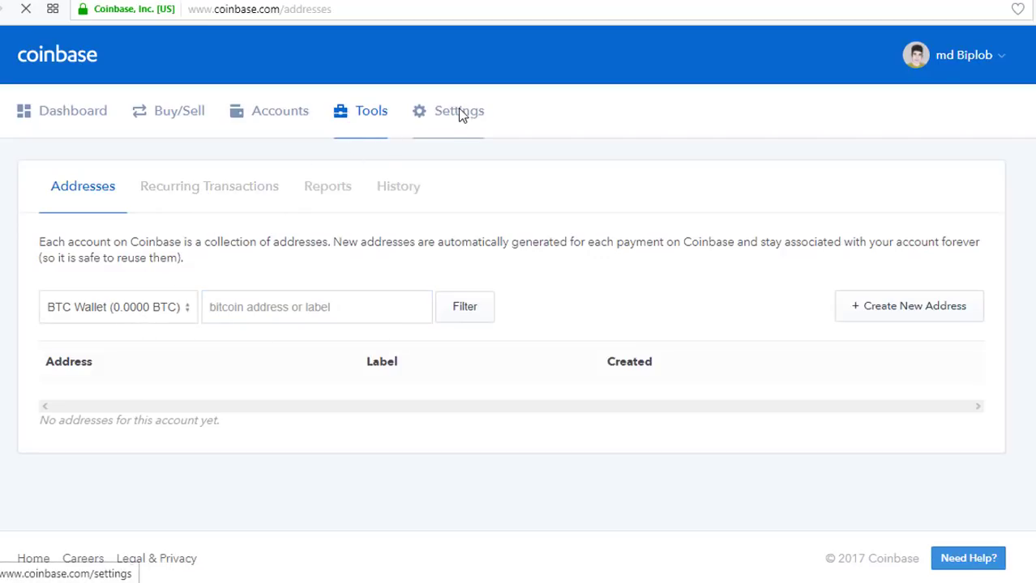
- Scroll through the profile Settings page
scroll(347, 191, "down", 2)
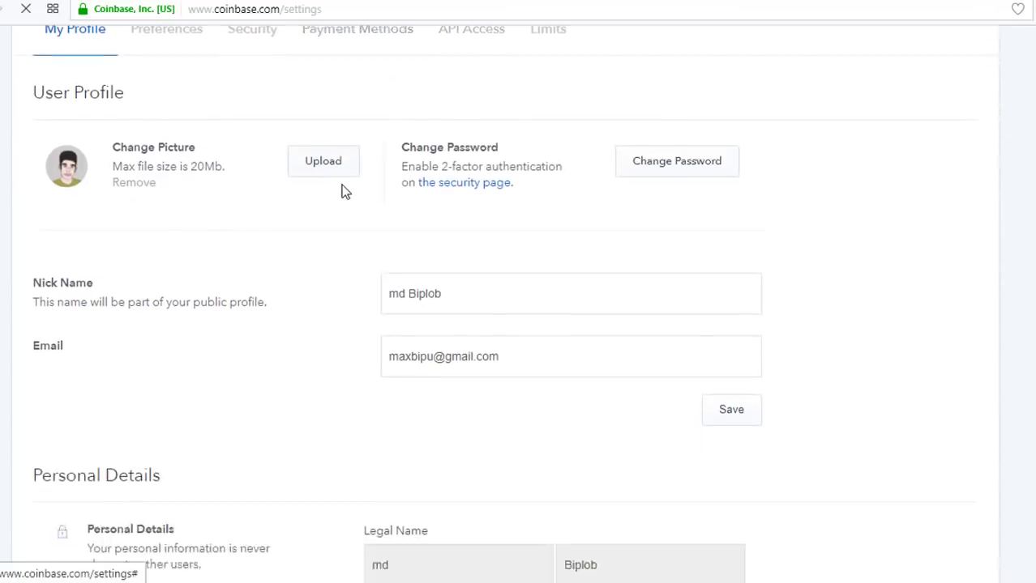
scroll(342, 190, "down", 9)
scroll(356, 195, "up", 10)
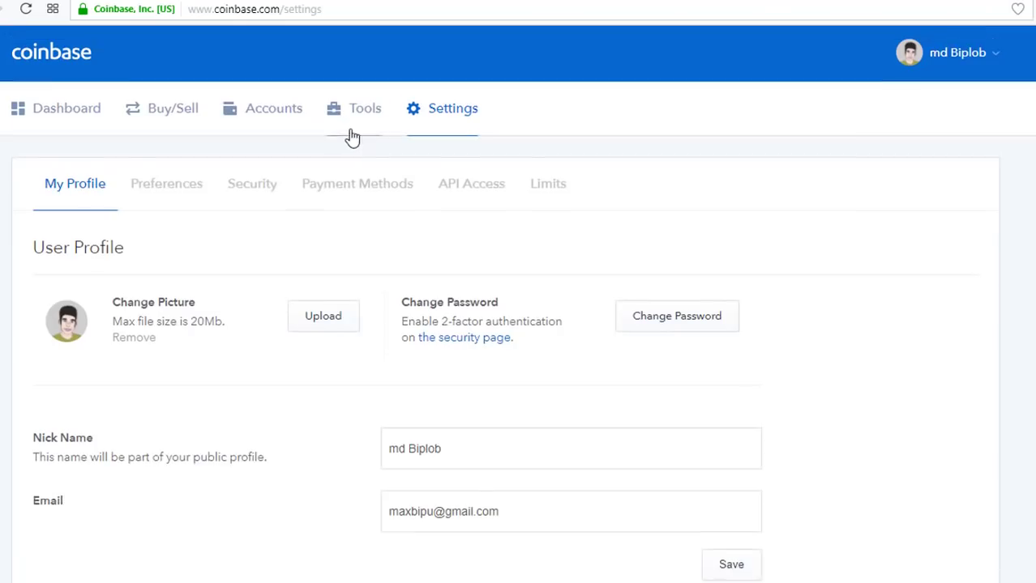
- Review the dashboard, then confirm Buy/Sell still reports Buys Not Supported
left_click(74, 118)
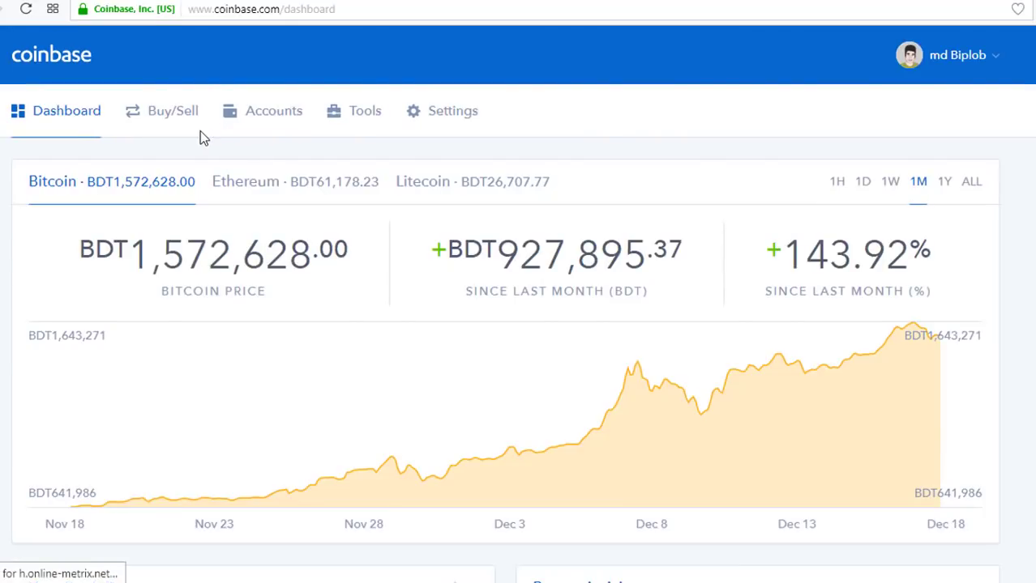
scroll(303, 181, "down", 6)
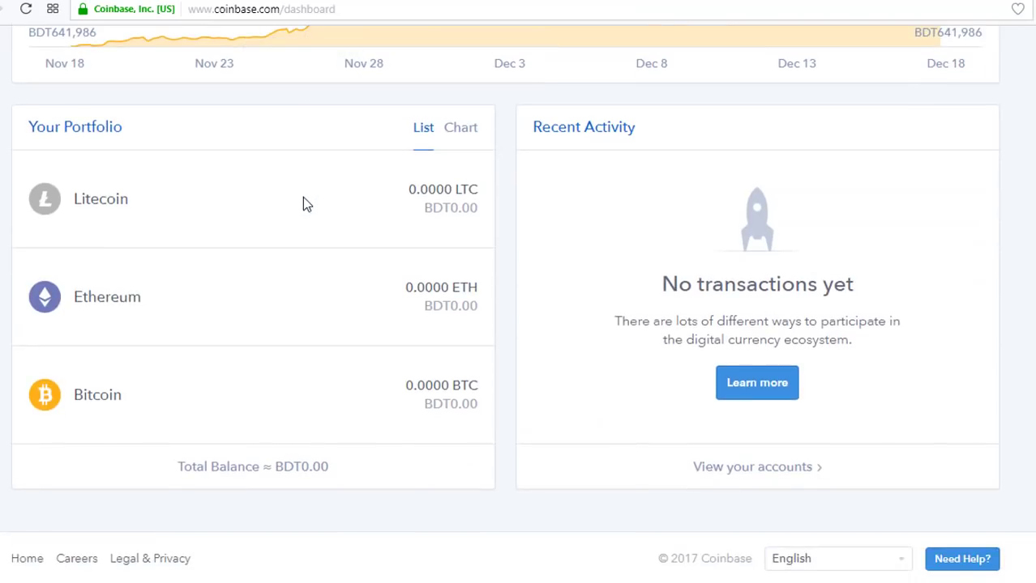
scroll(304, 205, "up", 6)
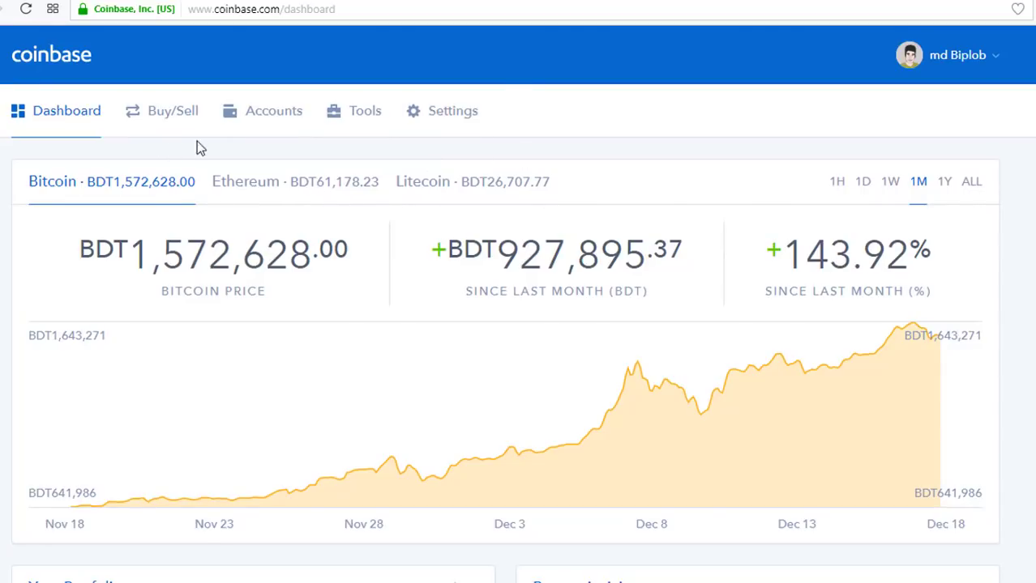
left_click(172, 122)
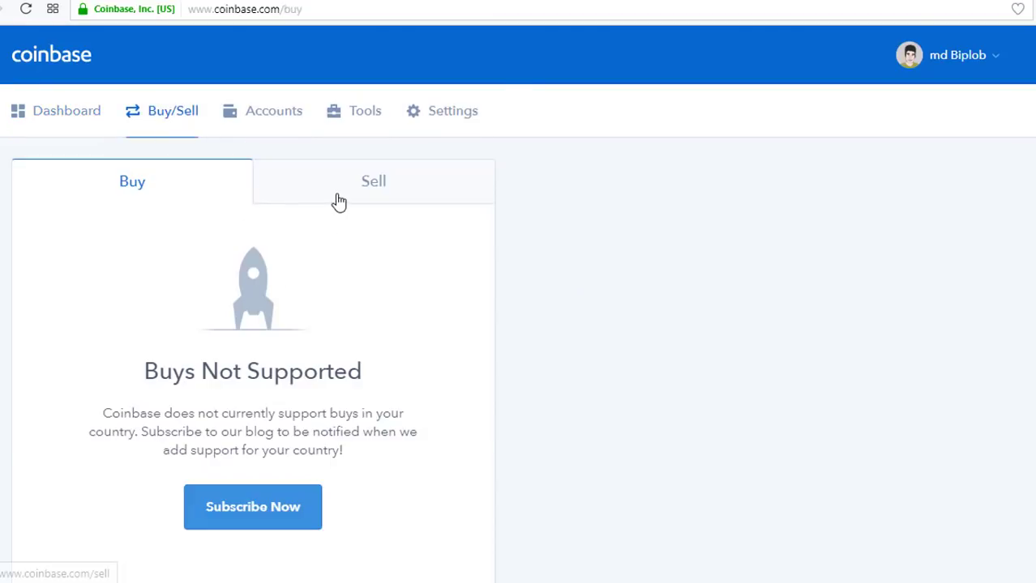
- Check the Sell option, which is also unsupported in this country
left_click(339, 202)
scroll(294, 258, "down", 2)
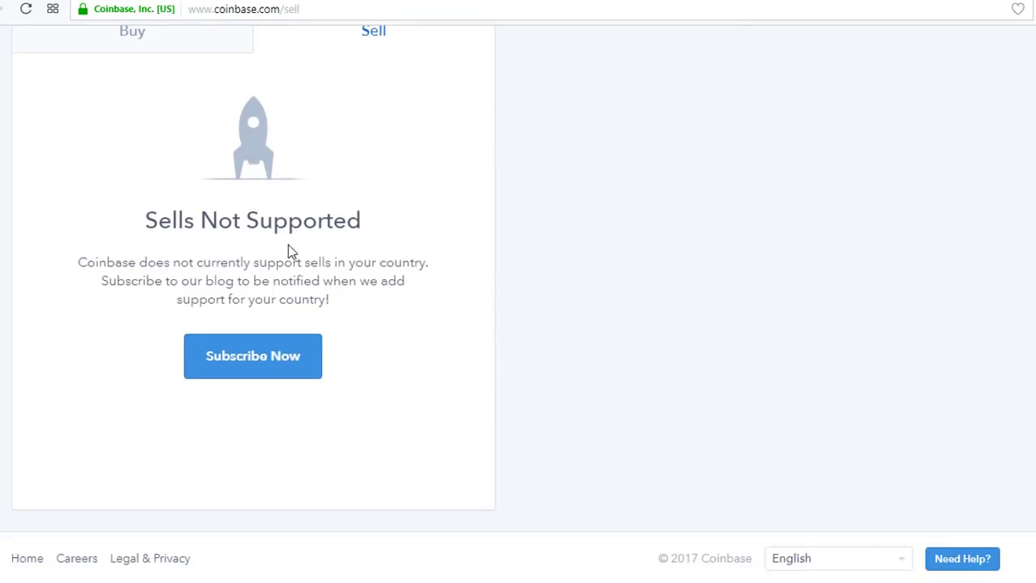
scroll(290, 243, "up", 2)
- Review the wallet accounts, then return to Tools > Addresses for the BTC Wallet
left_click(265, 118)
scroll(299, 265, "down", 1)
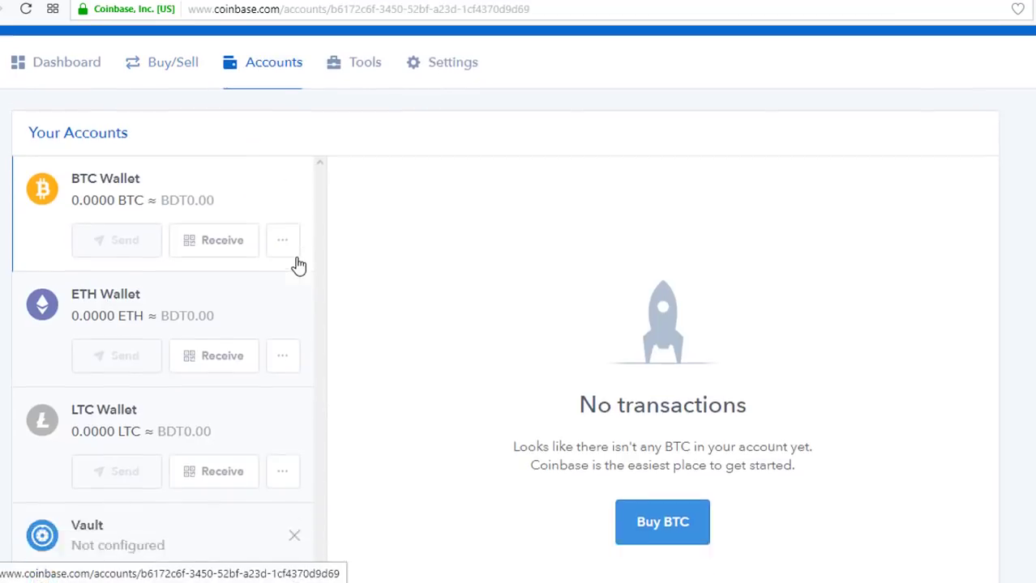
scroll(299, 276, "down", 2)
scroll(300, 290, "up", 3)
left_click(328, 124)
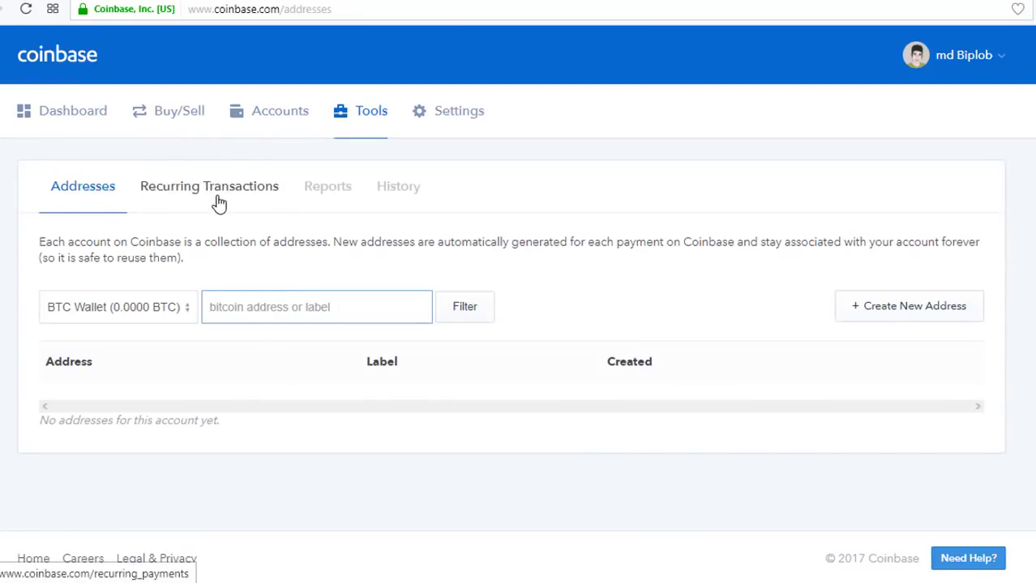
left_click(219, 200)
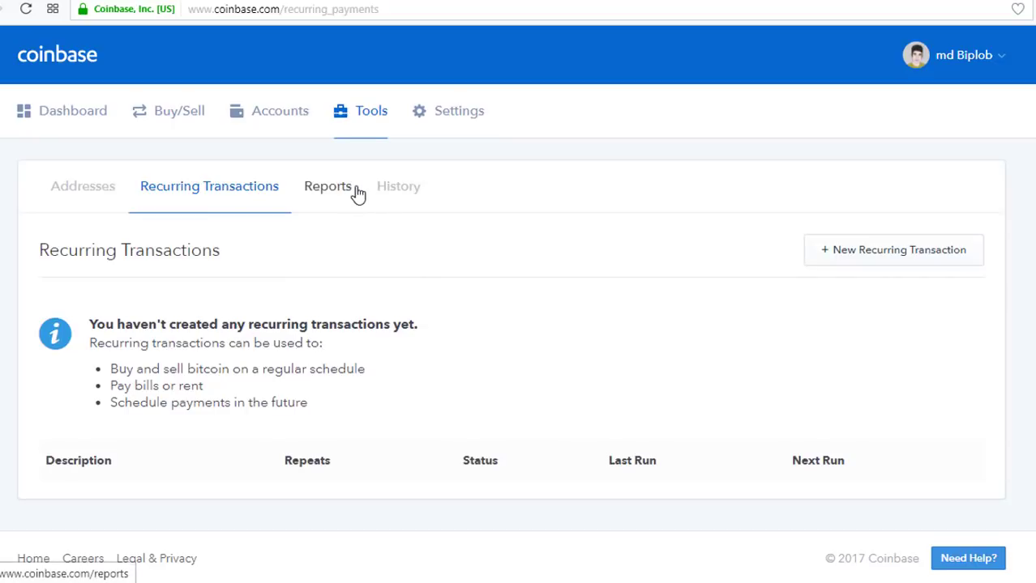
left_click(398, 186)
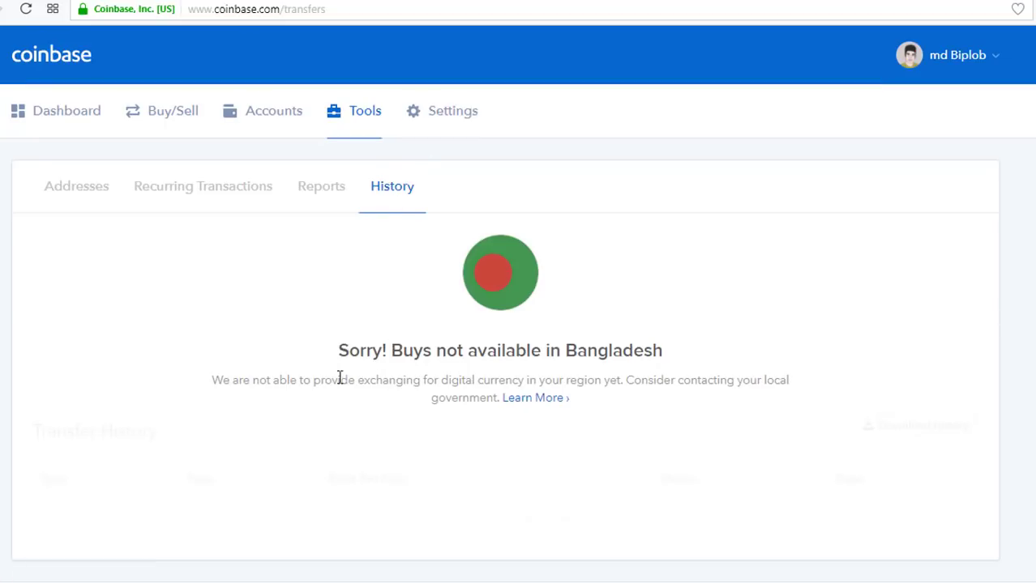
left_click_drag(338, 350, 560, 350)
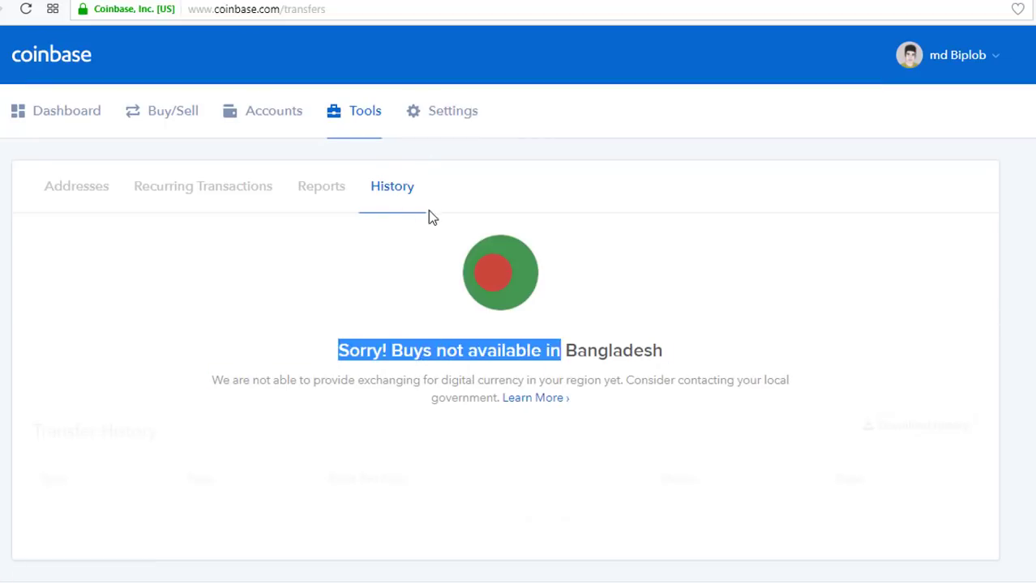
left_click(333, 339)
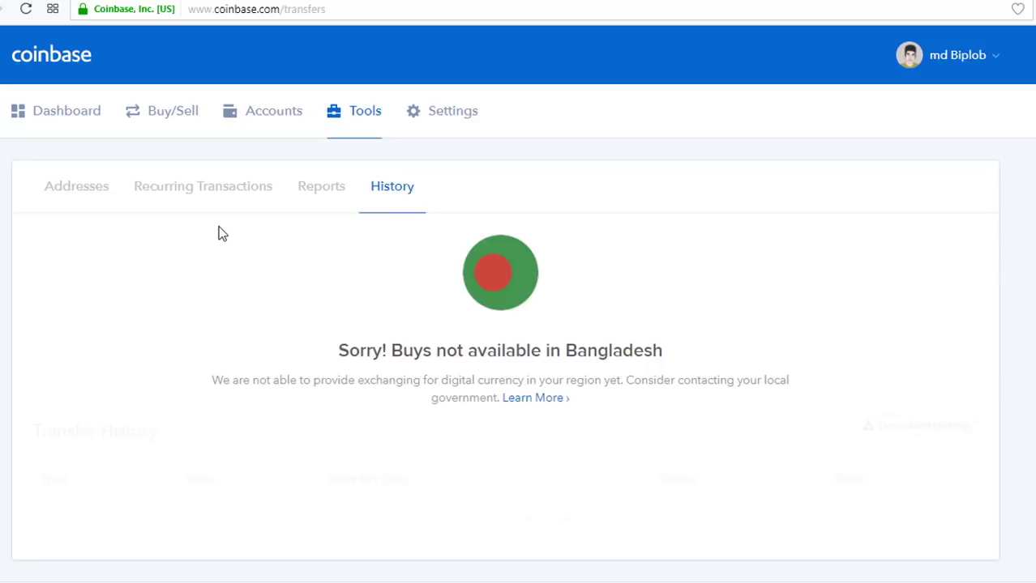
left_click(89, 185)
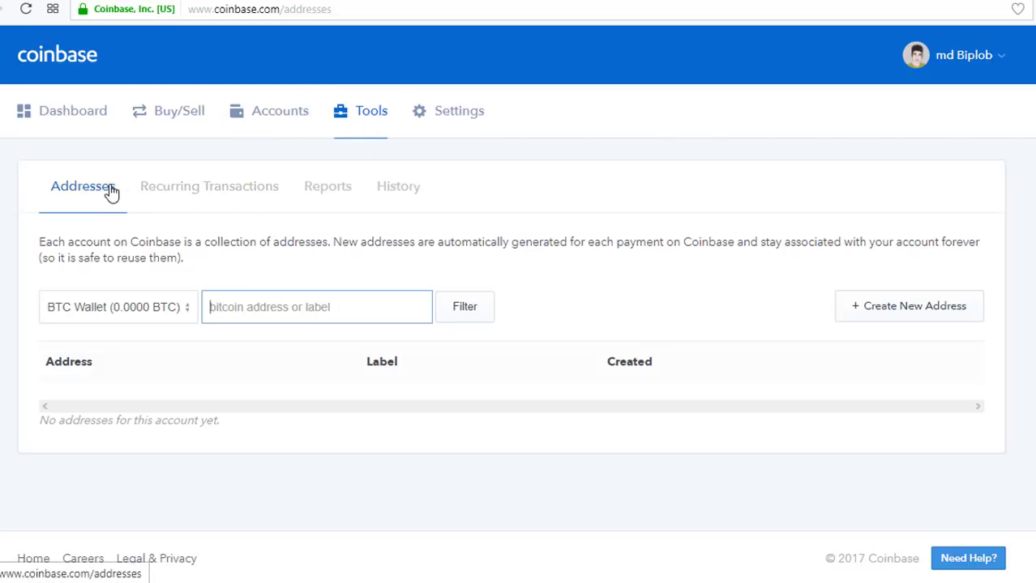
- Create a new BTC Wallet address with + Create New Address
left_click_drag(328, 88, 411, 144)
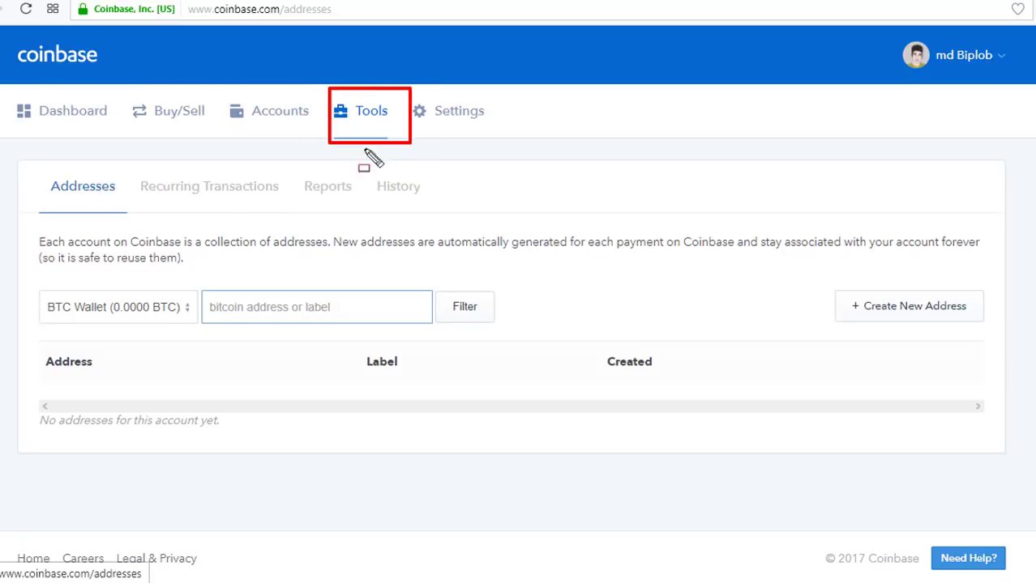
left_click_drag(48, 170, 130, 207)
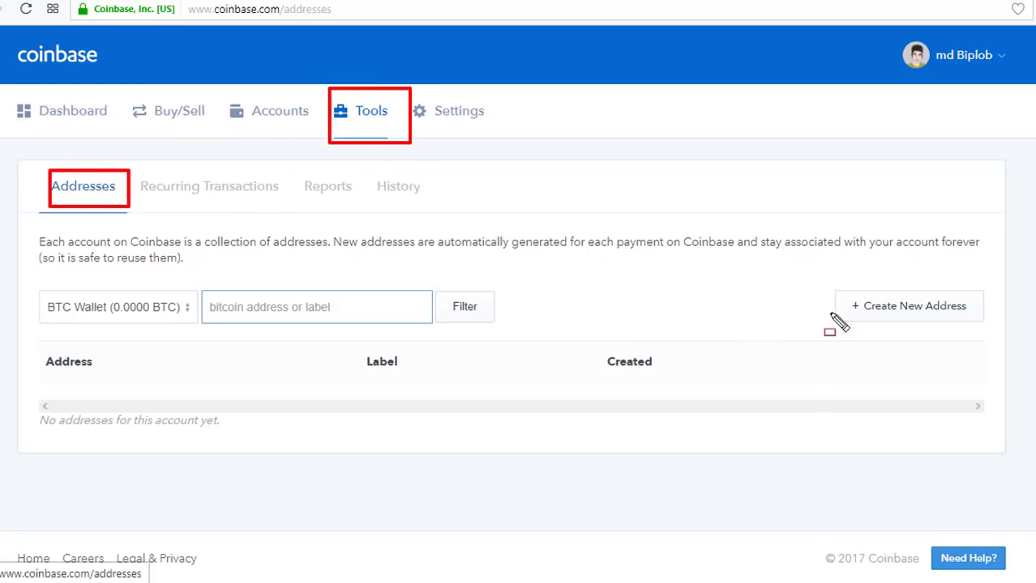
left_click_drag(821, 279, 1001, 355)
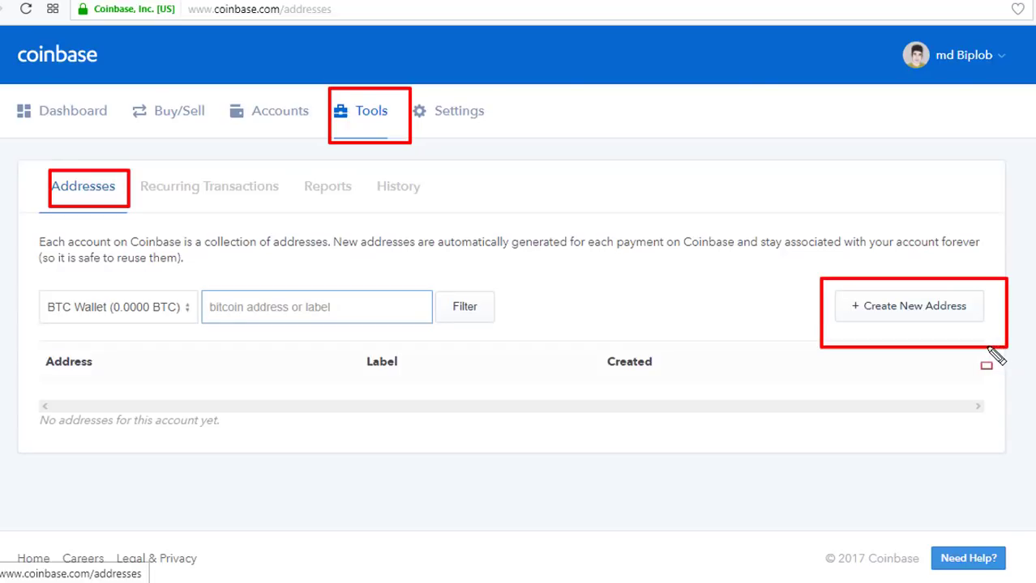
key("e")
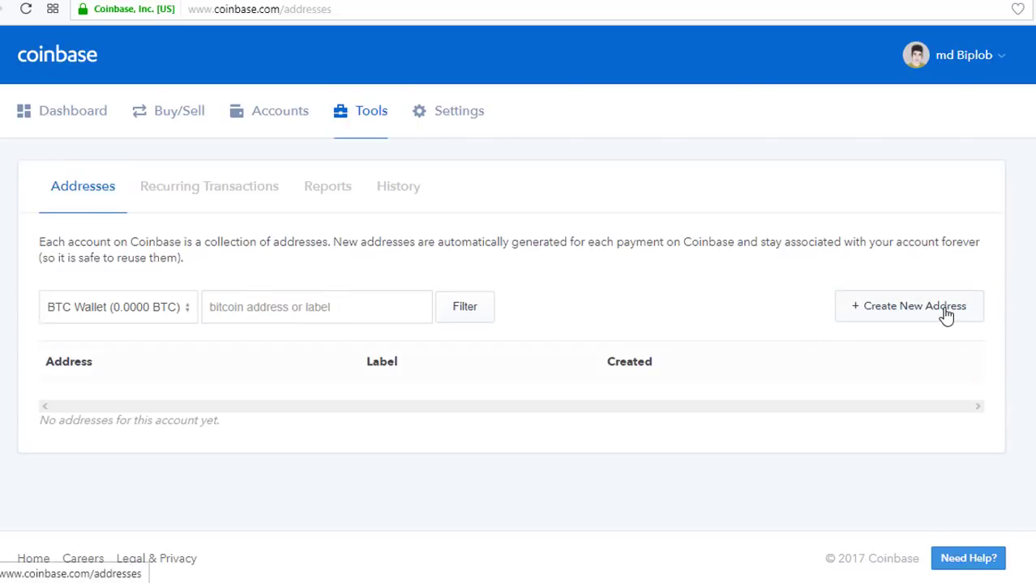
left_click(944, 316)
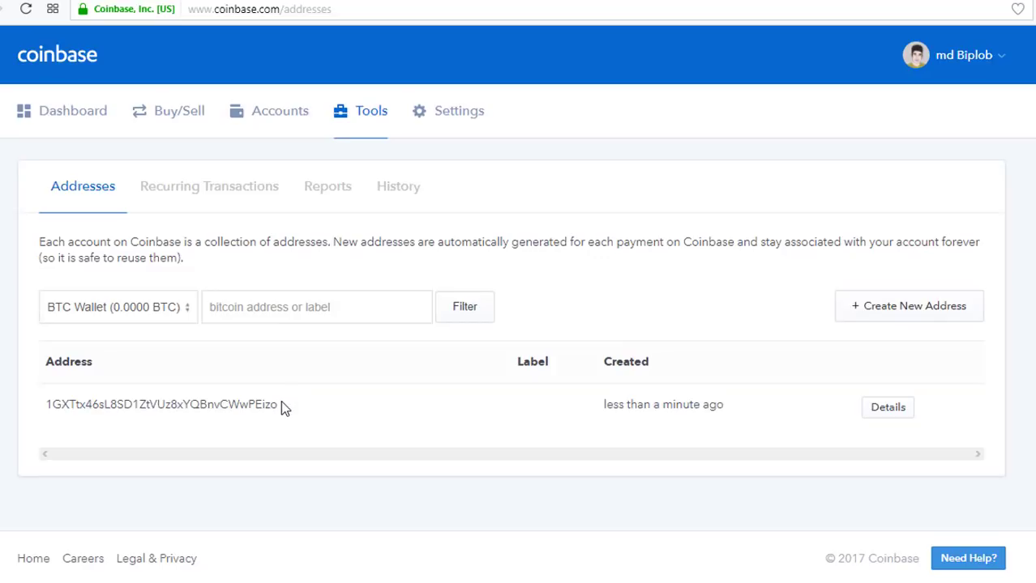
- Select and copy the newly generated BTC address
left_click_drag(277, 406, 23, 418)
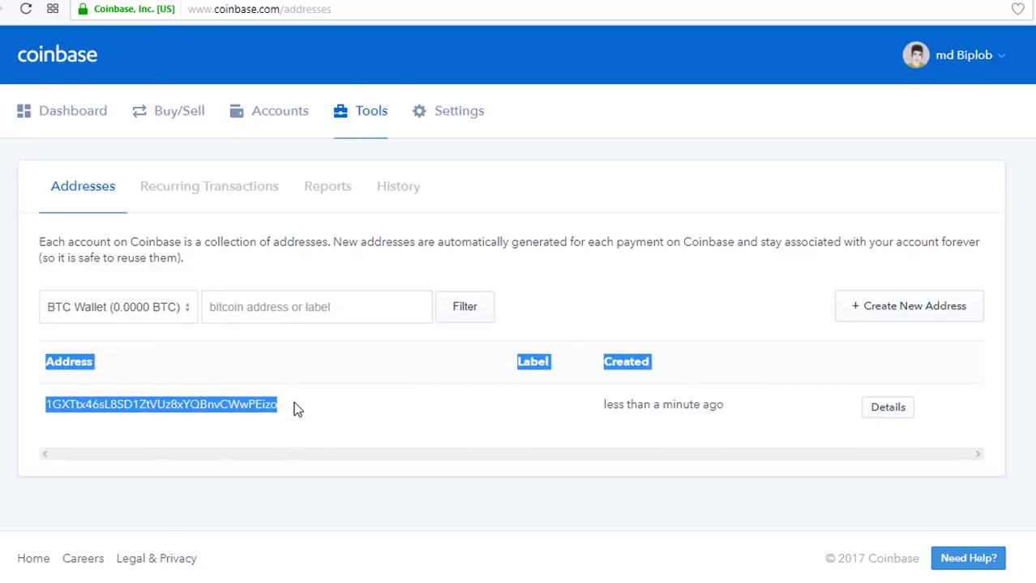
left_click_drag(295, 407, 31, 409)
key("ctrl+c")
left_click(349, 407)
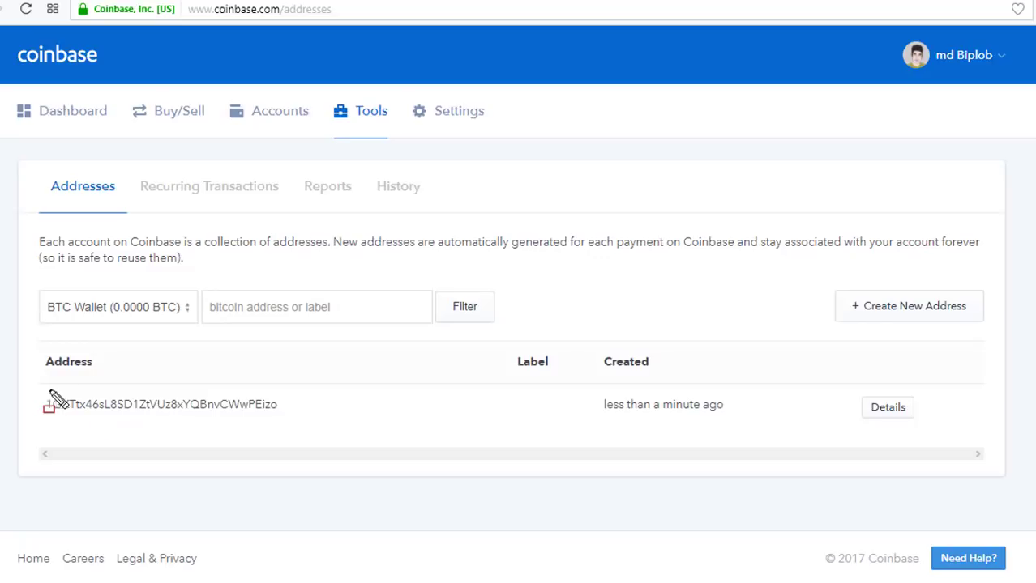
- Switch to the YouTube channel page in another browser tab
mouse_move(44, 391)
left_mouse_down()
mouse_move(244, 434)
mouse_move(285, 421)
left_mouse_up()
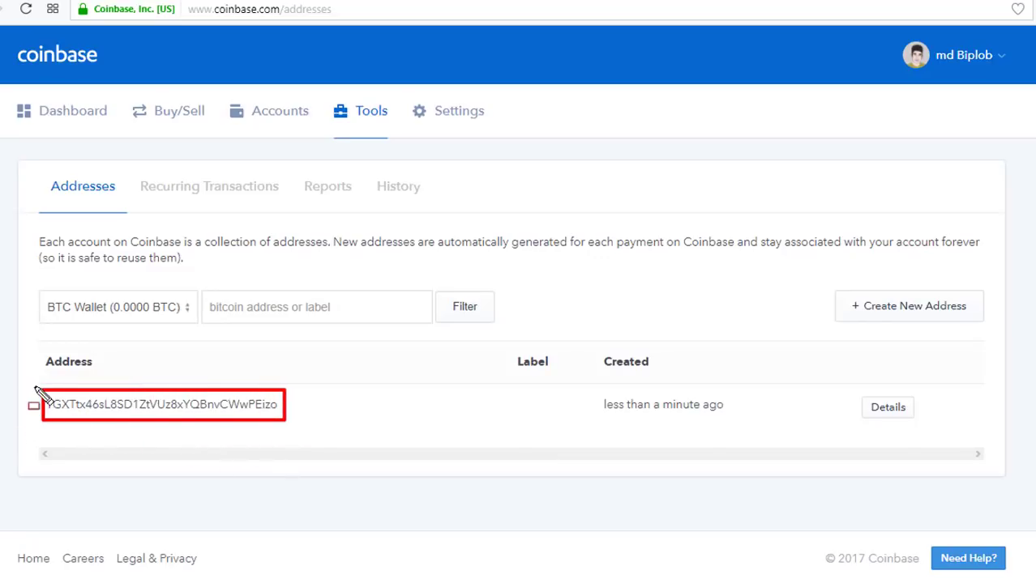
mouse_move(36, 389)
left_mouse_down()
mouse_move(81, 430)
mouse_move(284, 463)
mouse_move(304, 442)
mouse_move(292, 427)
left_mouse_up()
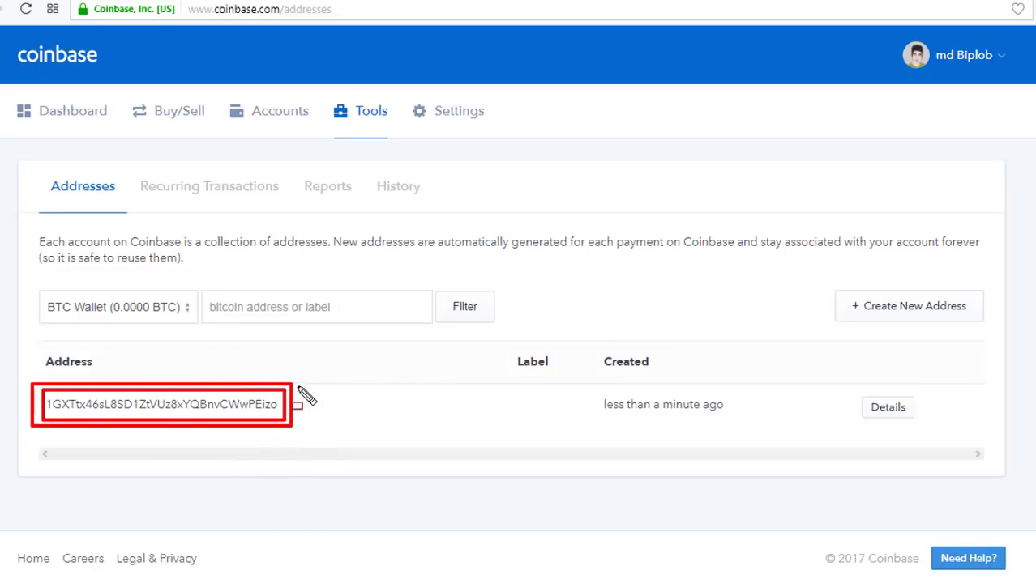
left_click_drag(297, 387, 327, 423)
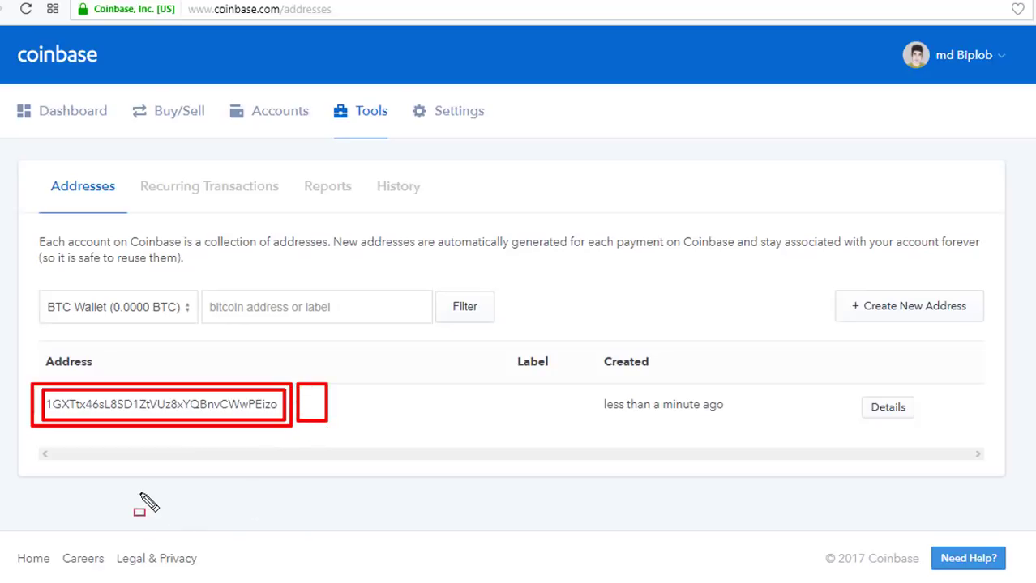
key("Escape")
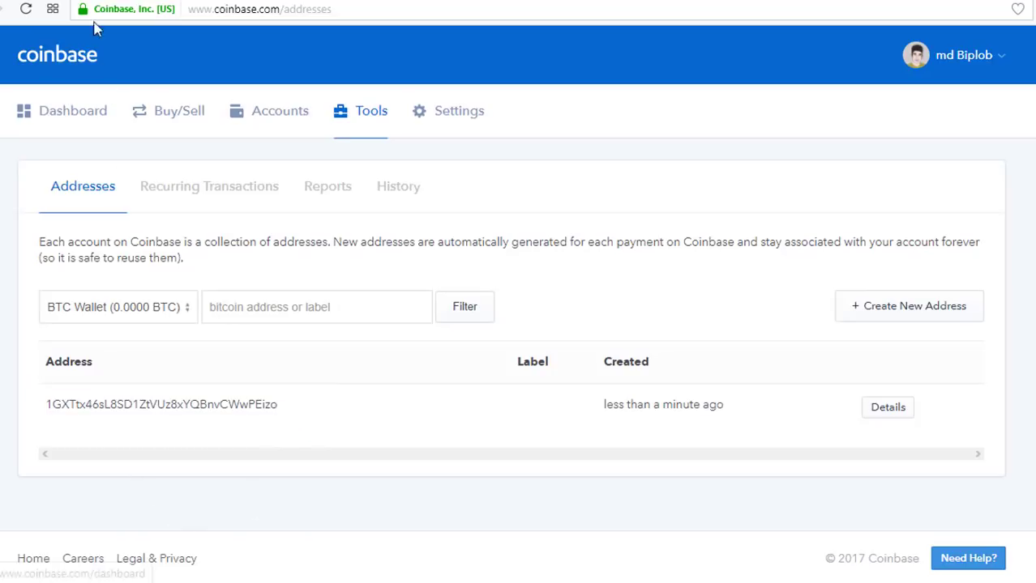
left_click(121, 0)
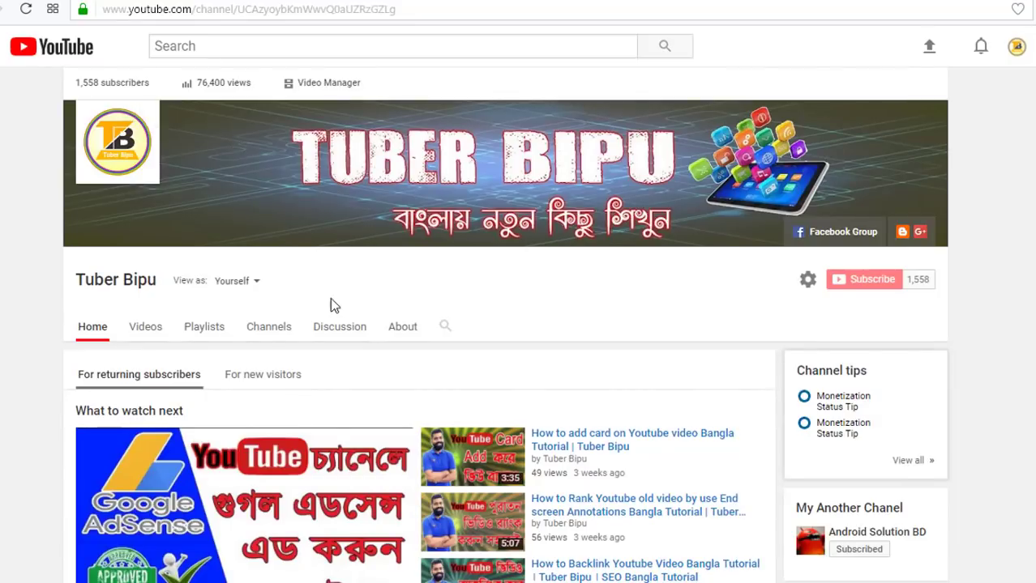